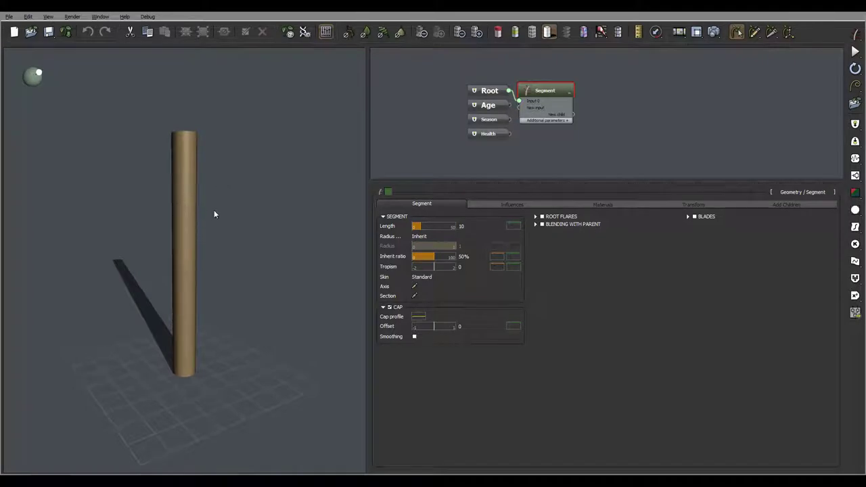
Step: Open the segment's section profile for editing and reduce its radius to about 0.755
mouse_move(212, 209)
right_down()
mouse_move(253, 213)
mouse_move(212, 238)
mouse_move(208, 216)
right_up()
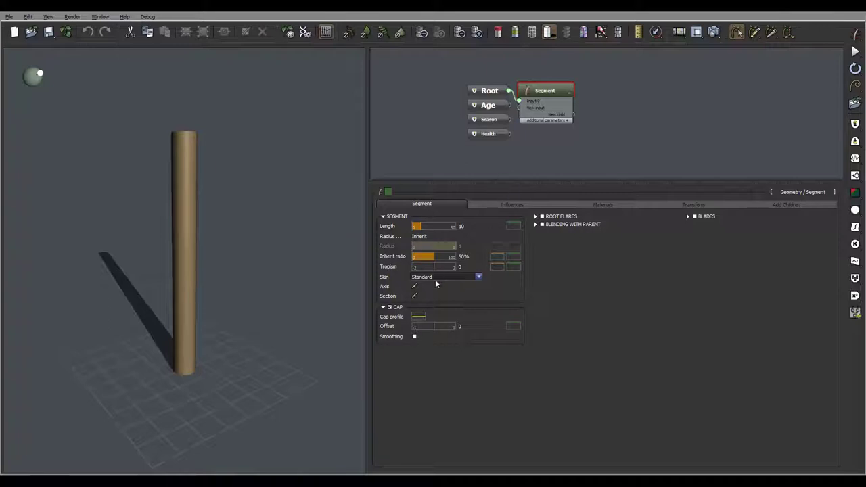
click(415, 299)
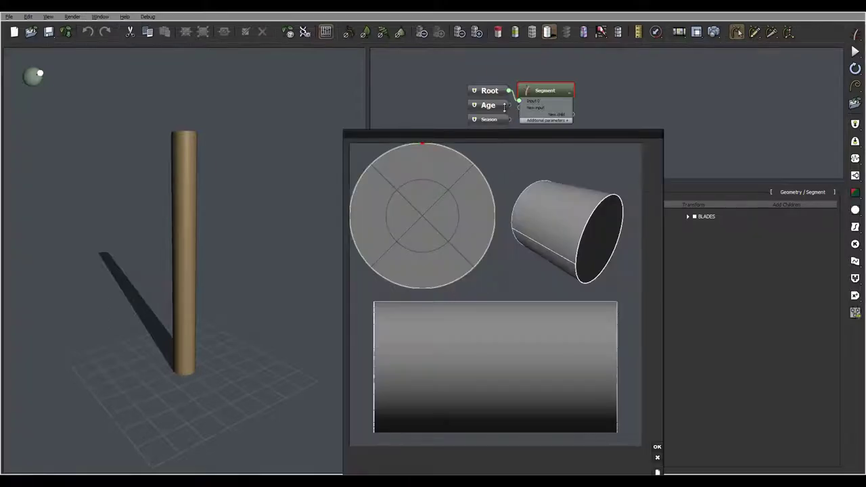
drag(489, 135, 465, 80)
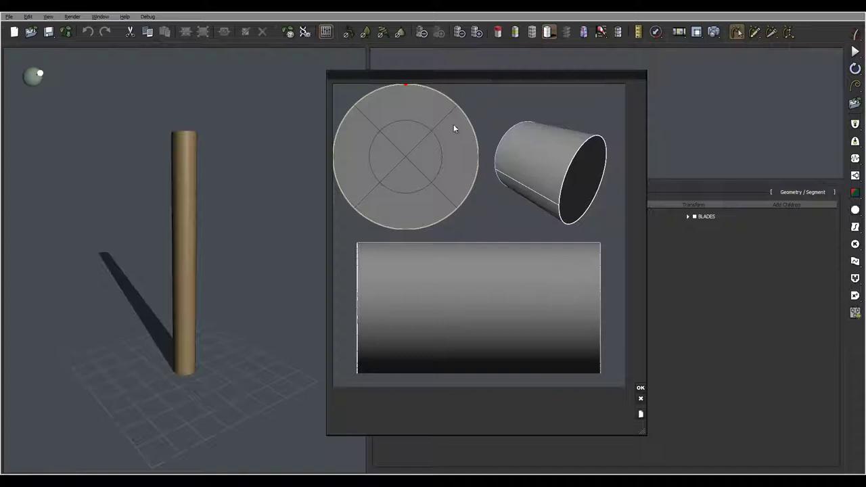
drag(407, 85, 400, 102)
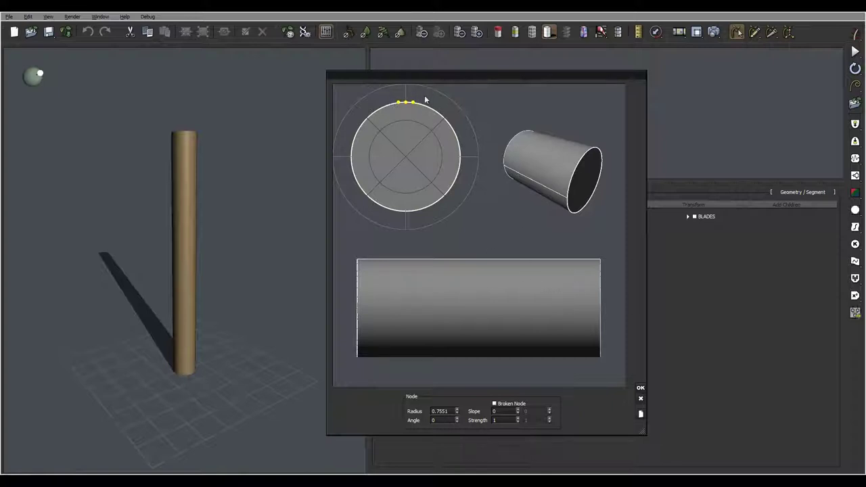
Step: Add eight closely spaced cross-sections along the segment's length, between the middle and the right end of the side view
click(559, 278)
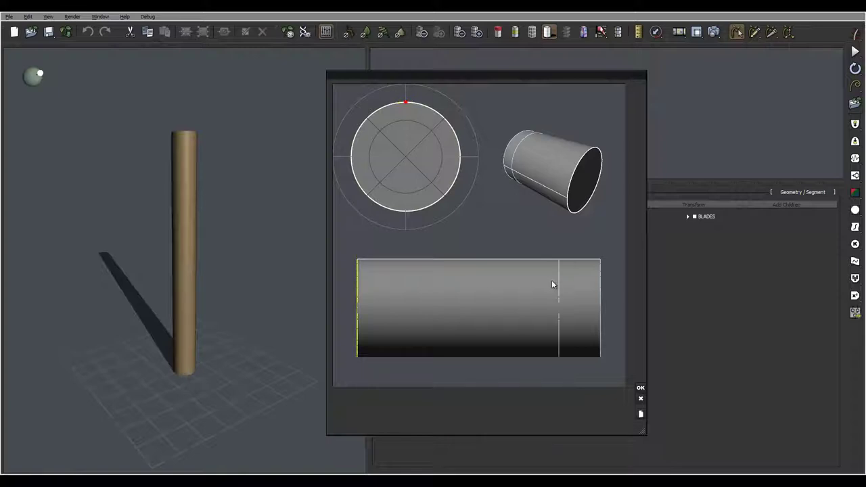
click(551, 281)
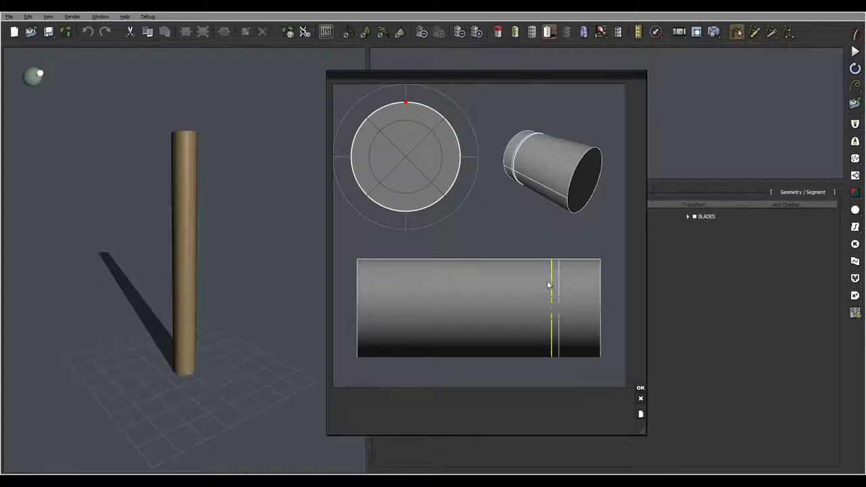
click(537, 281)
click(528, 283)
click(509, 285)
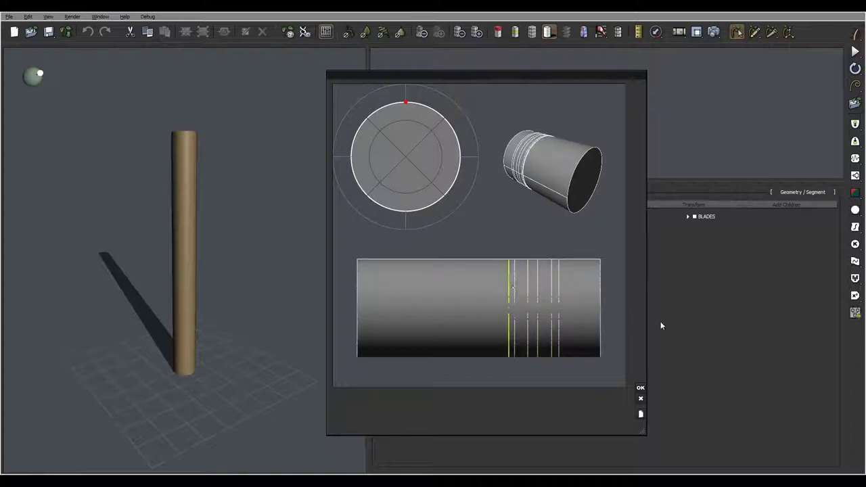
click(545, 297)
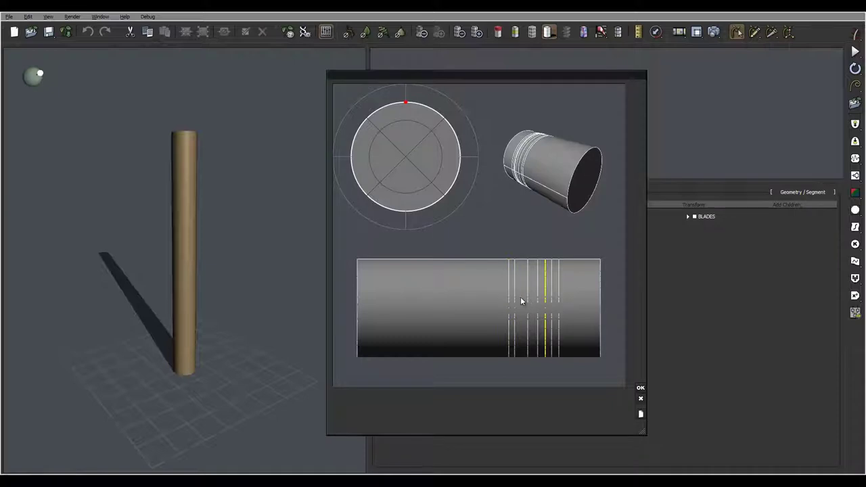
click(521, 298)
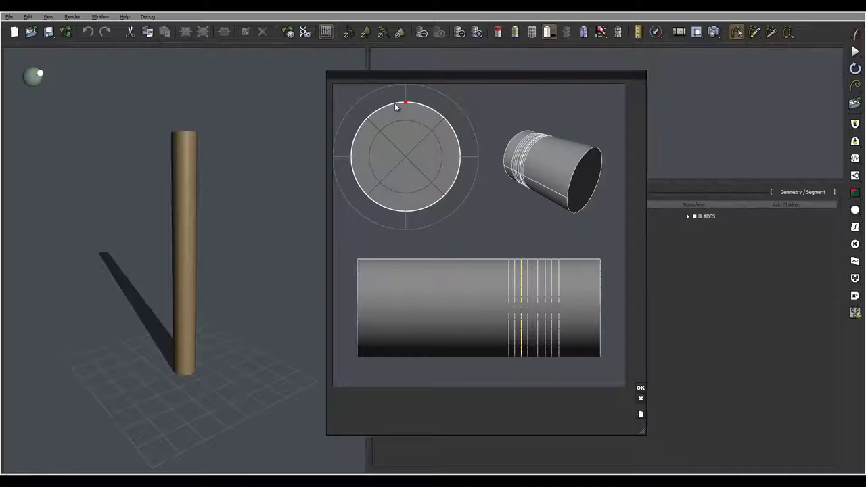
Step: Add three profile nodes on each side of the section's top node
mouse_move(396, 106)
mouse_down()
mouse_move(380, 112)
mouse_move(426, 111)
mouse_move(394, 104)
mouse_move(434, 111)
mouse_move(381, 114)
mouse_up()
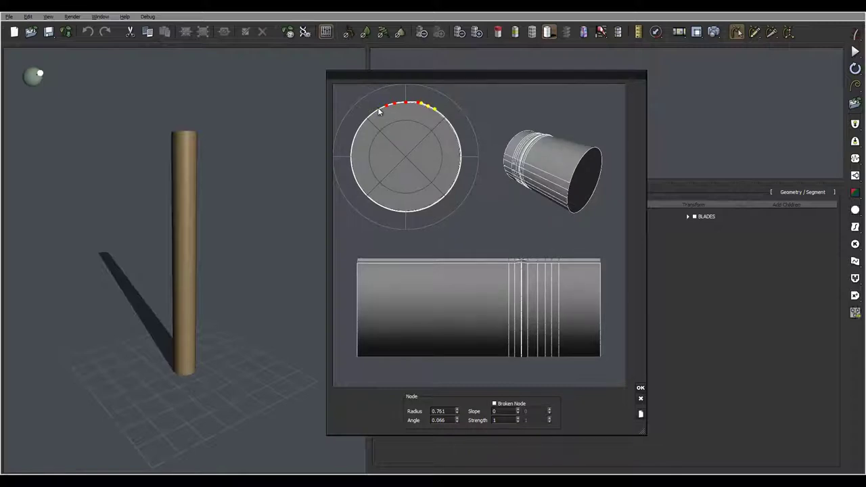
click(379, 109)
click(436, 110)
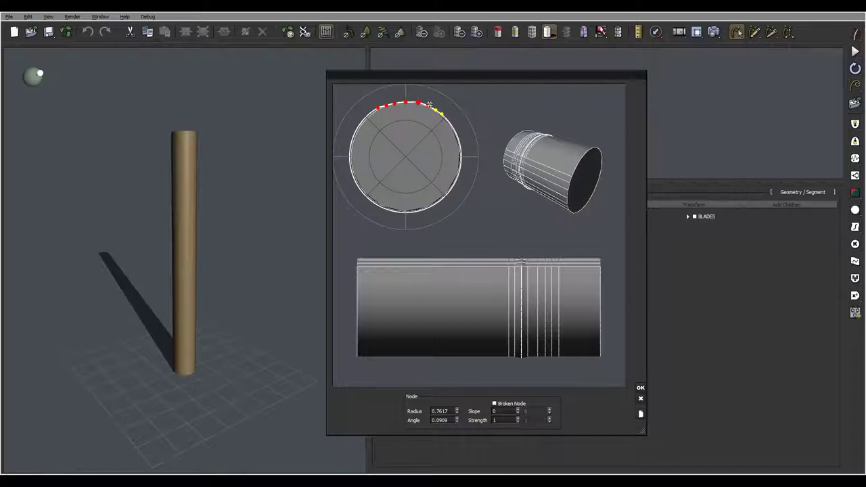
Step: Pull the top profile node to the section centre on two neighbouring middle cross-sections, to a radius of about 0.02, to carve a knothole
drag(497, 274, 555, 301)
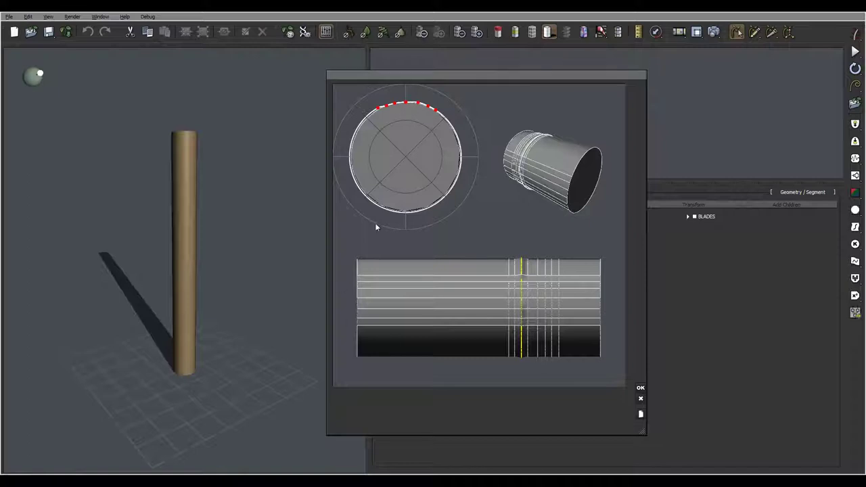
click(538, 293)
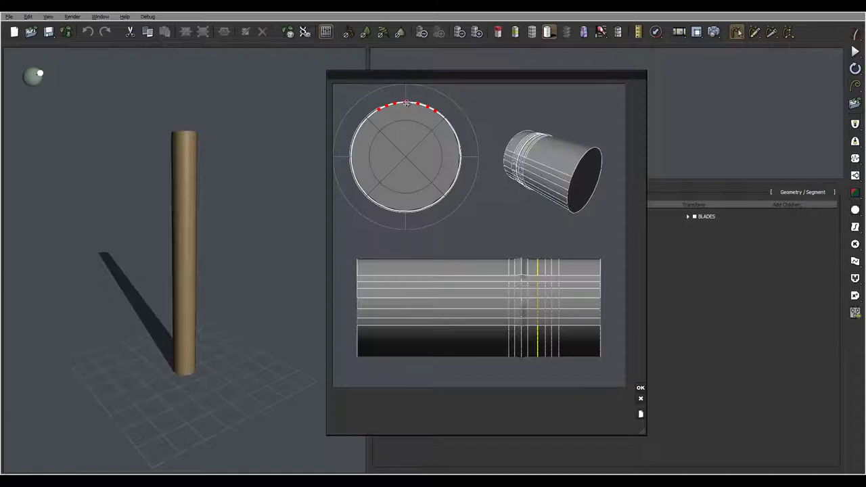
drag(406, 102, 445, 155)
click(526, 300)
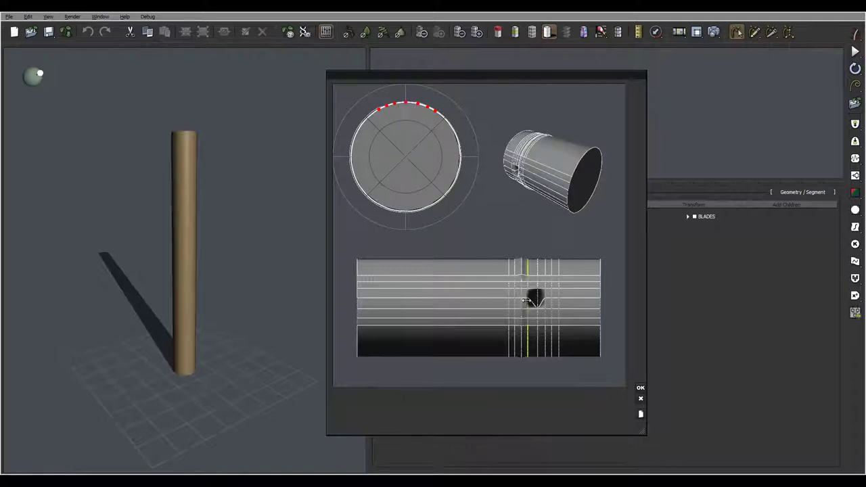
drag(406, 103, 468, 158)
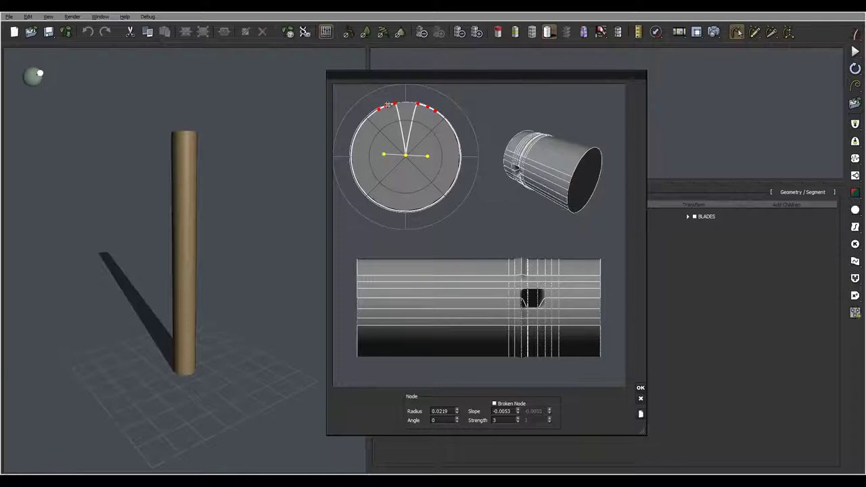
click(389, 104)
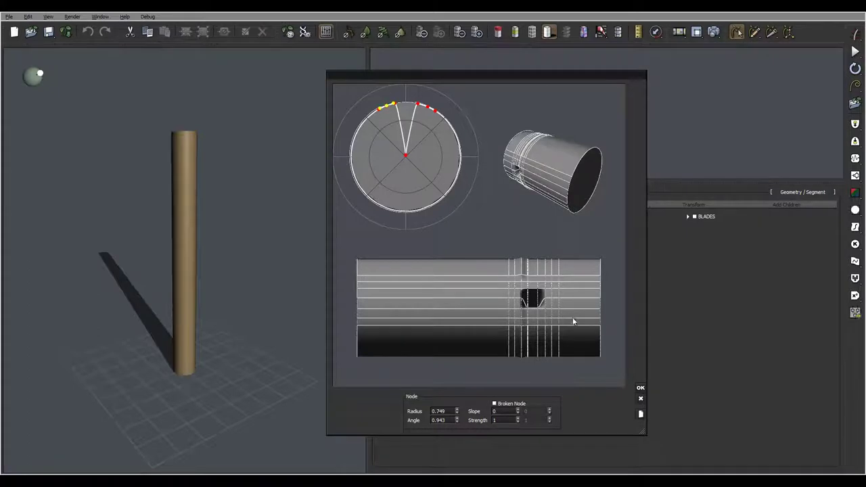
Step: Raise the top profile nodes into a rounded bulge on the second-to-last added cross-section, with its side nodes at a radius of about 0.87
click(552, 304)
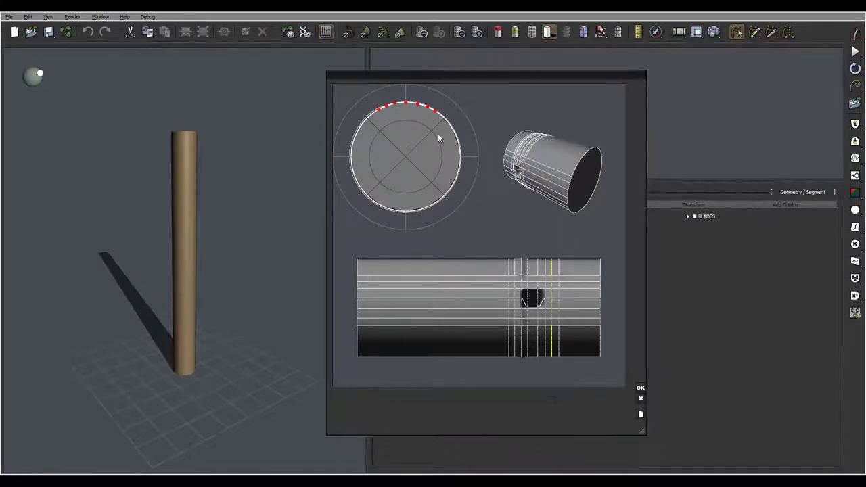
click(406, 103)
mouse_move(406, 103)
mouse_down()
mouse_move(406, 89)
mouse_move(429, 101)
mouse_move(392, 96)
mouse_move(400, 88)
mouse_move(385, 104)
mouse_move(391, 99)
mouse_up()
click(434, 108)
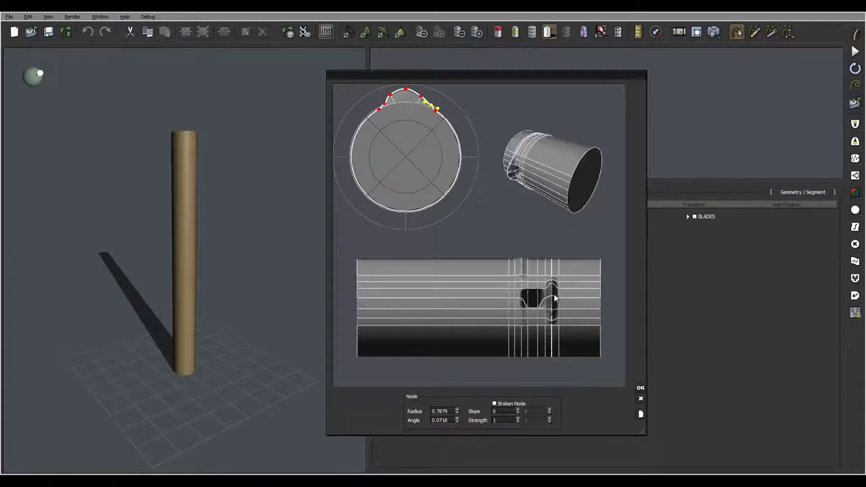
click(406, 90)
drag(390, 95, 392, 96)
click(422, 96)
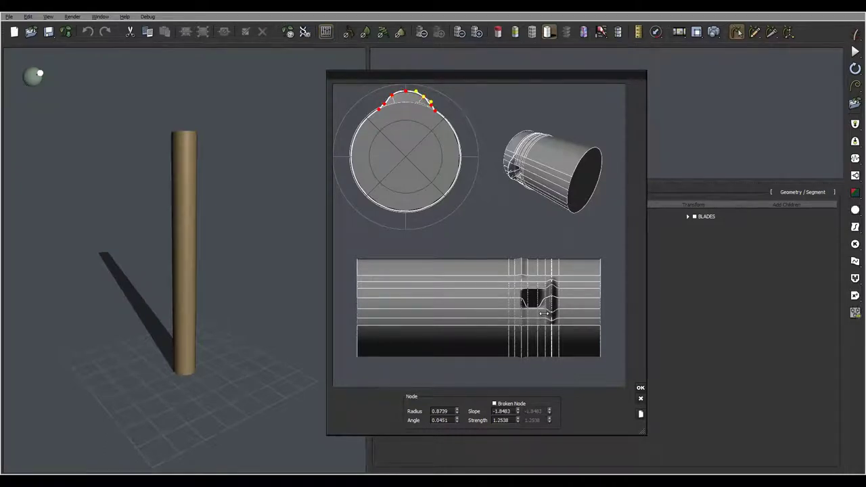
Step: Raise one profile node on each side on the cross-section between the bulge and the hole, to a radius of about 0.84
click(544, 313)
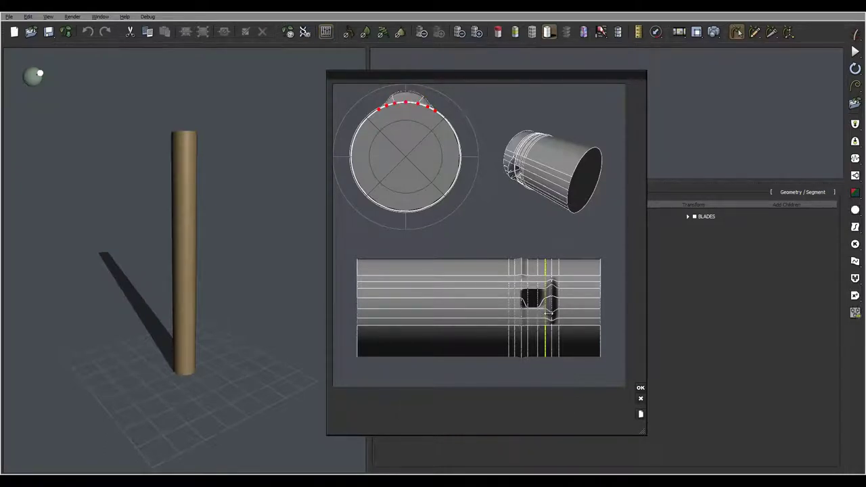
click(380, 105)
drag(427, 107, 431, 101)
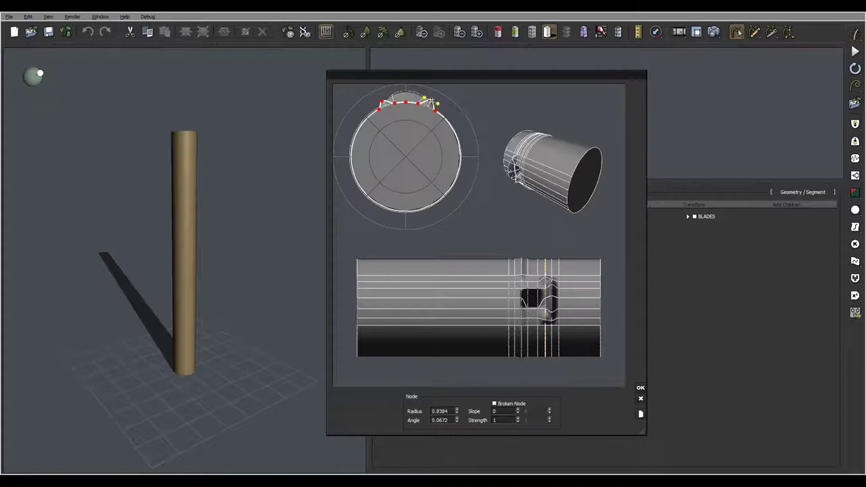
Step: Raise a rounded lip on both sides of the hole in the two carved cross-sections, lengthening the raised nodes' tangents
click(538, 326)
drag(384, 107, 444, 104)
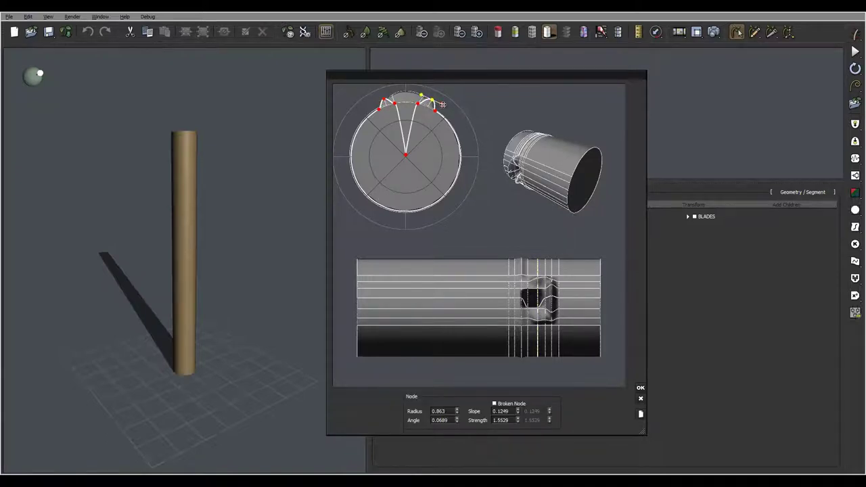
click(384, 99)
drag(376, 102, 372, 106)
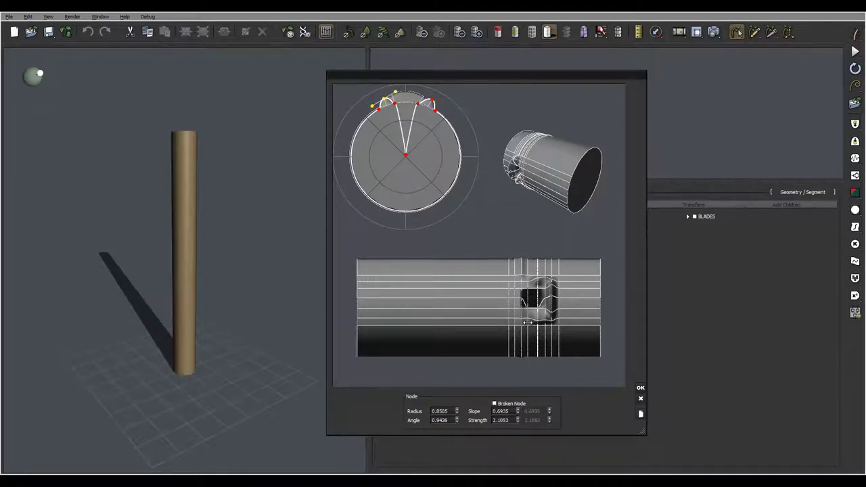
click(383, 103)
drag(385, 103, 397, 92)
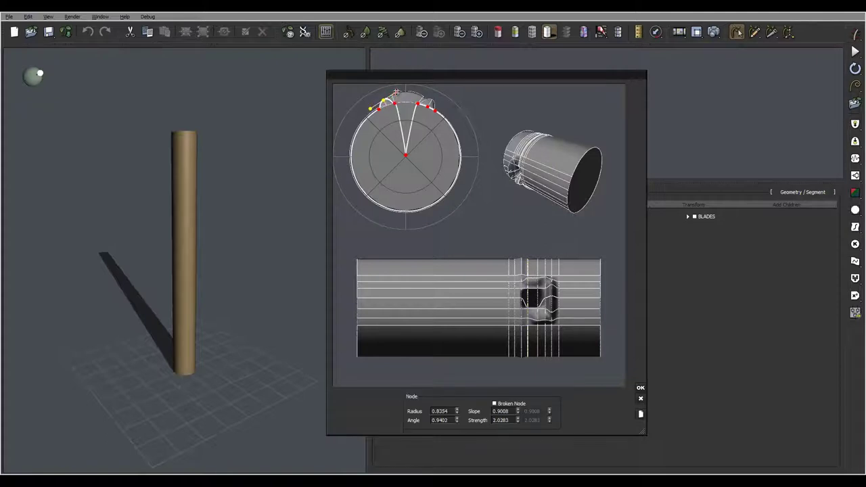
click(432, 101)
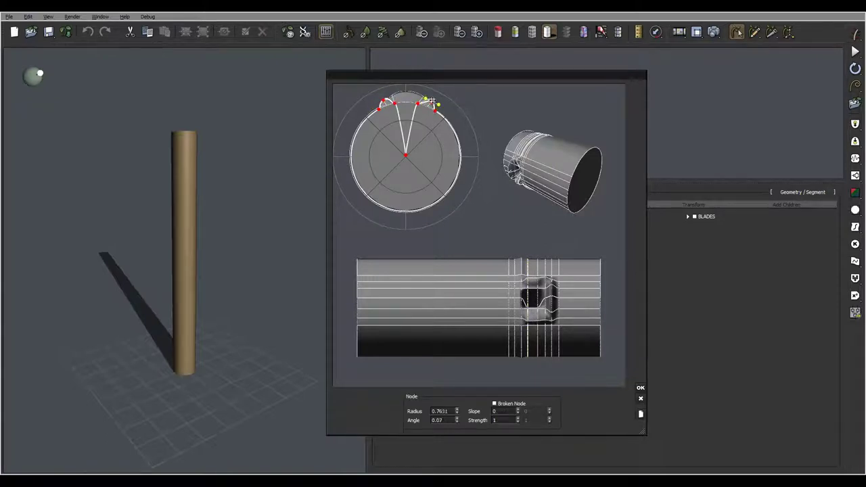
drag(432, 100, 446, 107)
Step: Raise the profile nodes on the two cross-sections left of the hole to close the lip around it
click(522, 318)
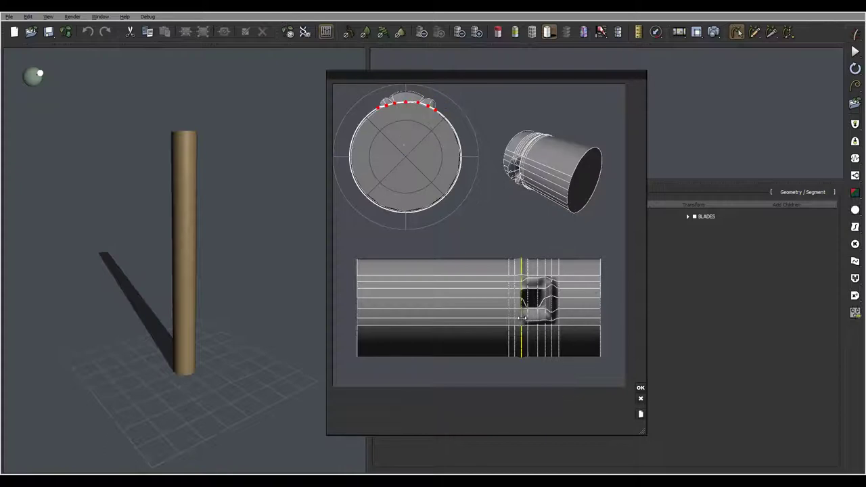
click(385, 103)
drag(386, 102, 440, 103)
click(428, 106)
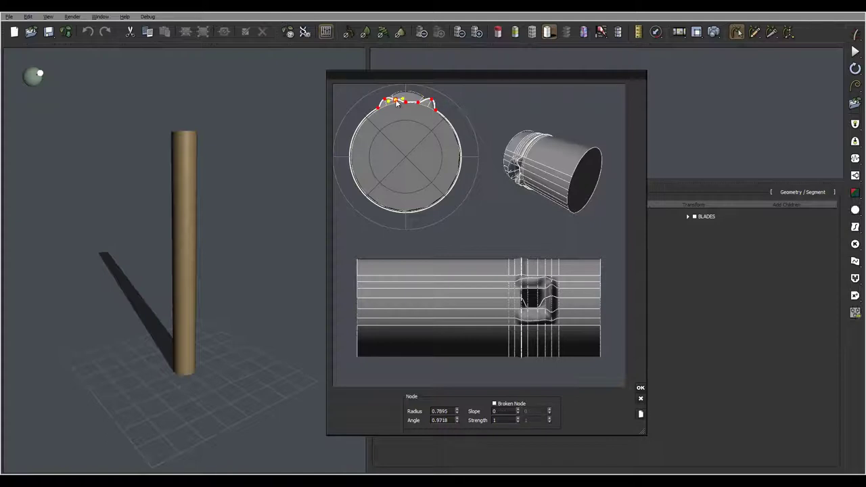
click(406, 101)
click(515, 331)
drag(406, 104, 433, 103)
Step: Move the two outermost added cross-sections farther from the hole and add another cross-section near the segment's right end
mouse_move(544, 284)
mouse_down()
mouse_move(550, 242)
mouse_move(574, 299)
mouse_move(577, 270)
mouse_move(559, 310)
mouse_move(583, 307)
mouse_move(567, 309)
mouse_up()
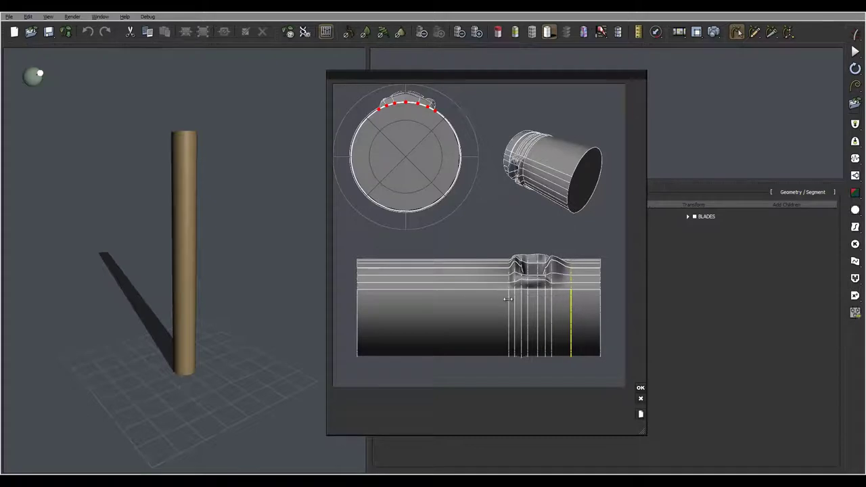
mouse_move(508, 299)
mouse_down()
mouse_move(476, 299)
mouse_move(507, 316)
mouse_up()
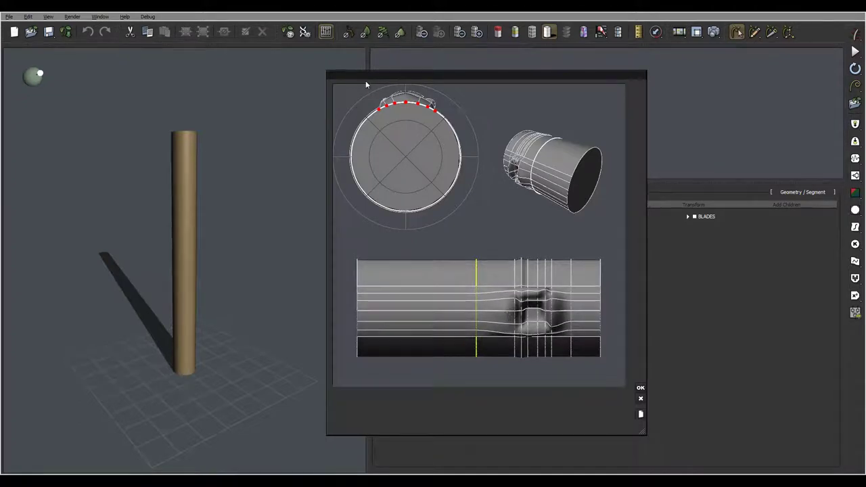
click(615, 289)
double_click(593, 242)
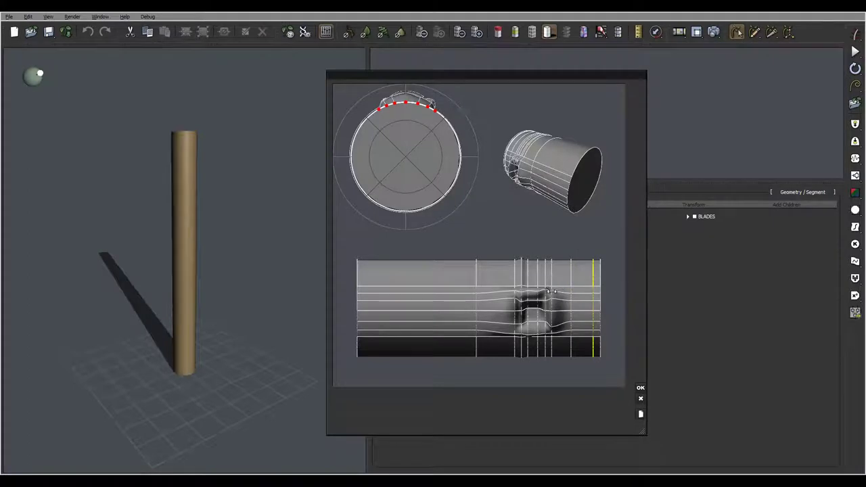
Step: Spread the outermost profile nodes away from the hole on both sides of the two carved cross-sections
click(536, 295)
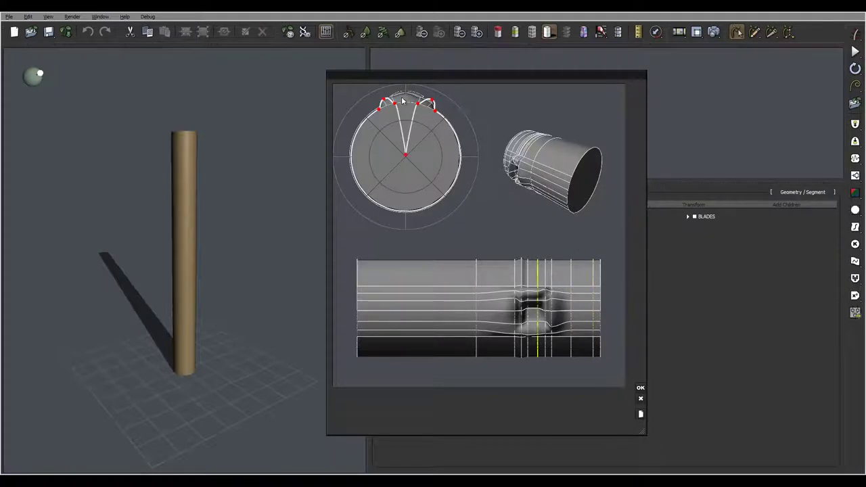
click(373, 110)
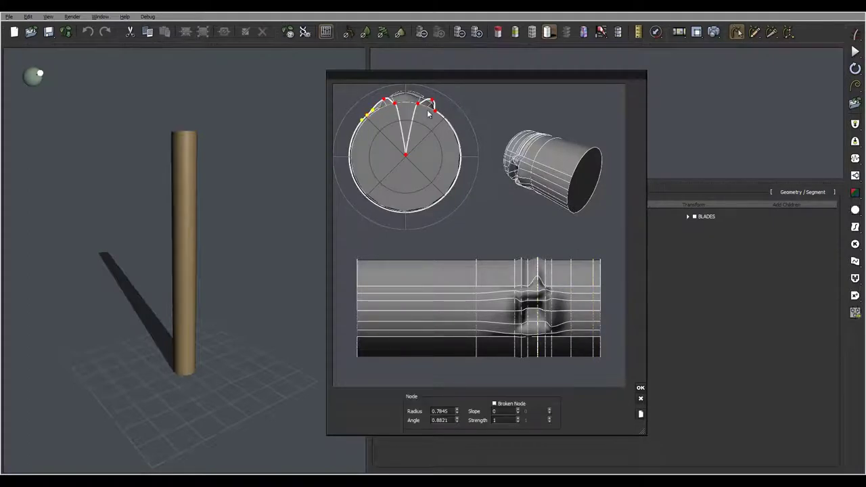
drag(435, 109, 447, 120)
drag(546, 260, 548, 244)
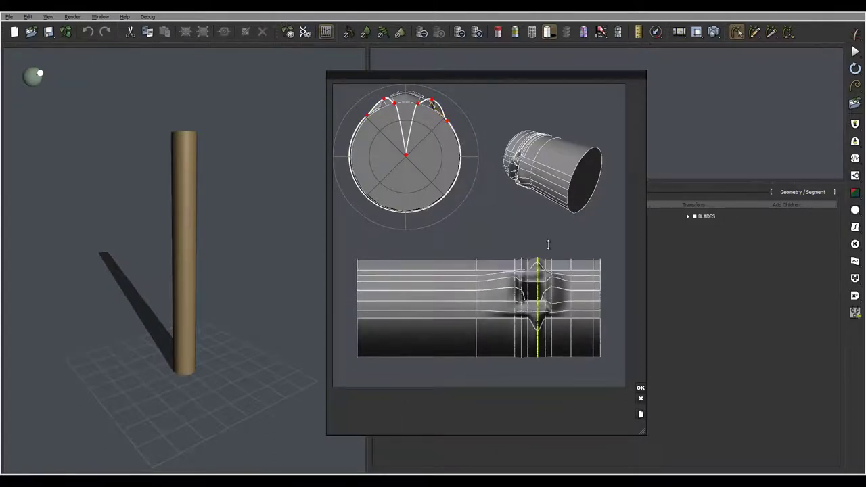
drag(528, 347, 527, 343)
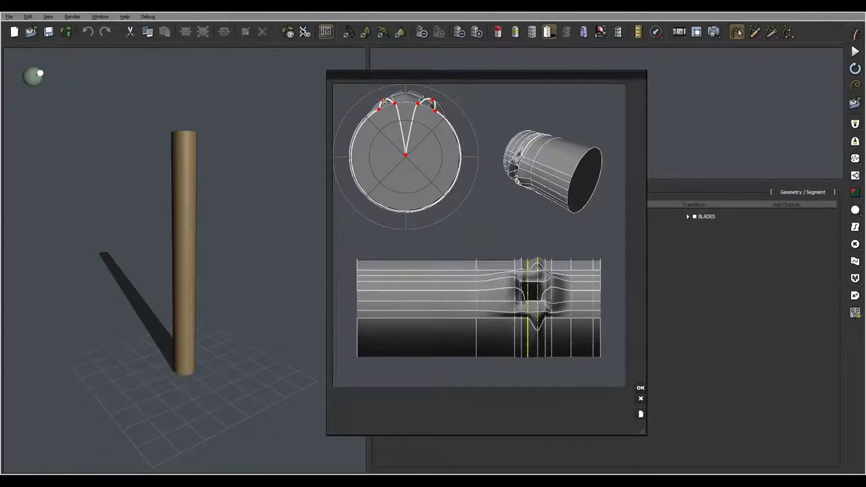
drag(379, 107, 373, 114)
drag(435, 111, 442, 116)
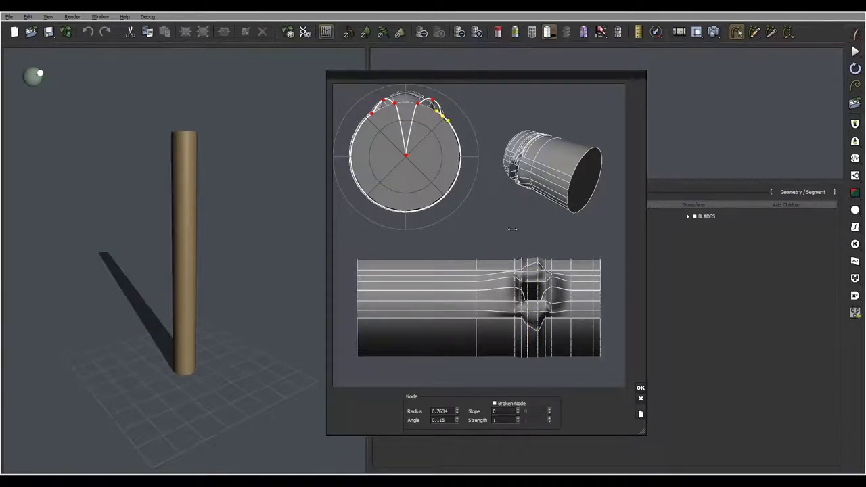
Step: Spread the outermost profile nodes away from the hole on the cross-section just left of the two carved ones
drag(542, 258, 549, 276)
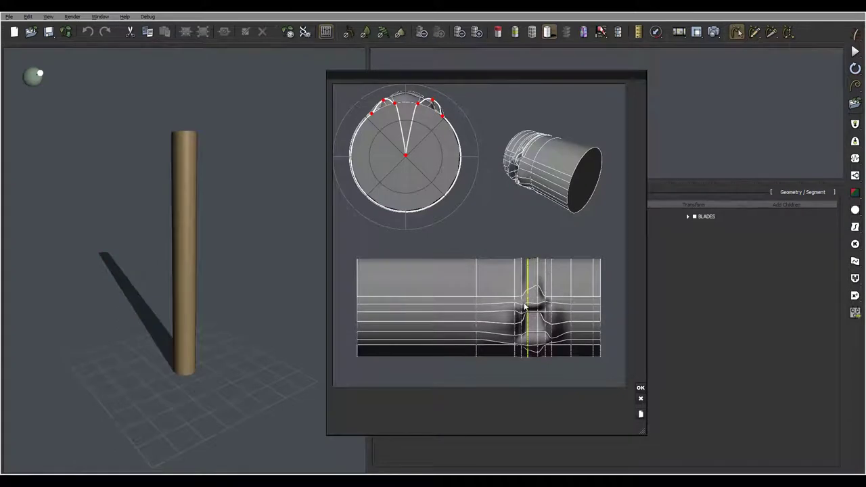
drag(519, 303, 523, 276)
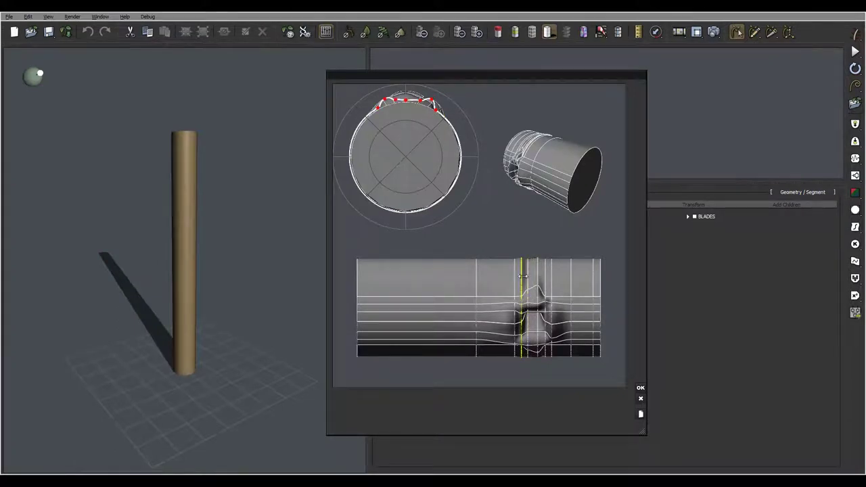
click(375, 111)
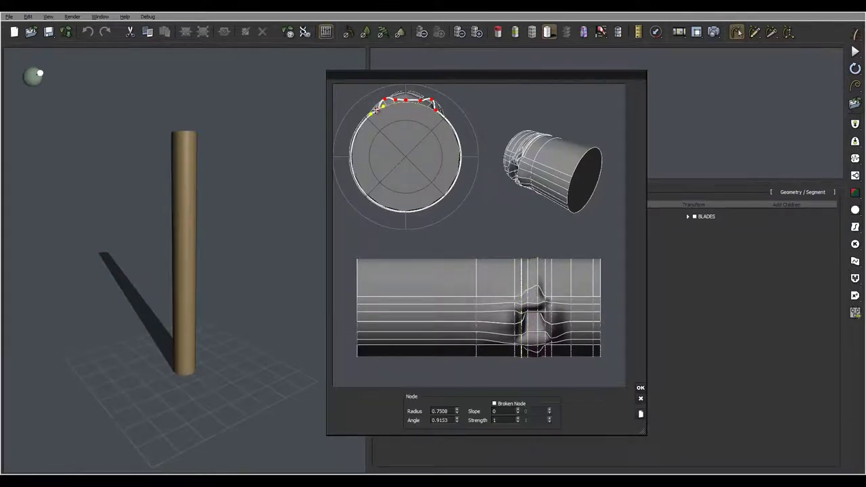
drag(375, 111, 372, 115)
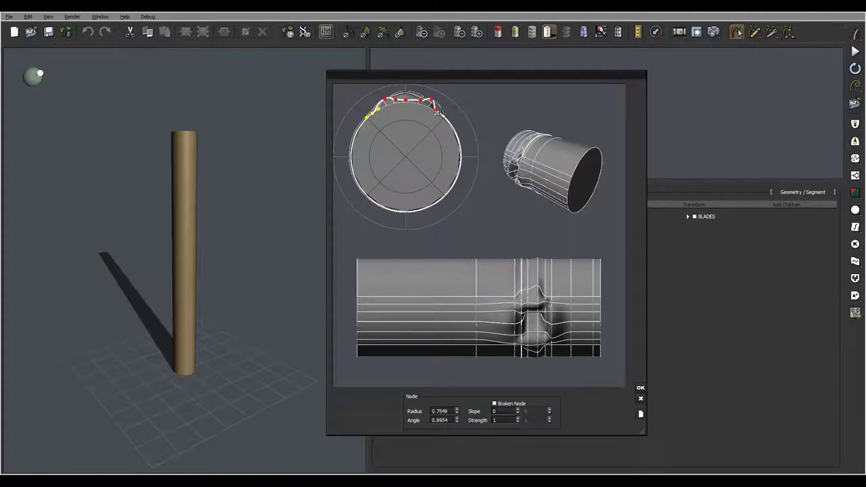
drag(437, 111, 444, 116)
Step: Spread the outermost profile nodes in the same way on the cross-section just right of the carved ones
drag(554, 278, 557, 242)
click(545, 292)
click(377, 111)
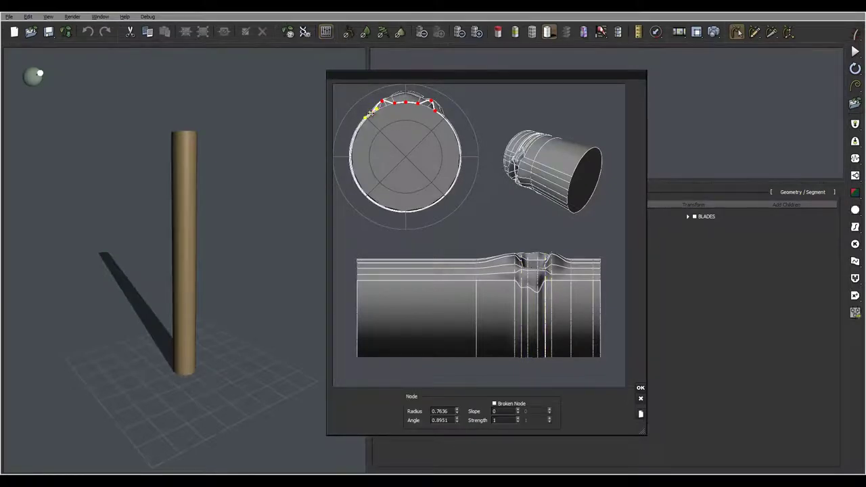
drag(436, 112, 445, 118)
Step: Adjust the positions of the outer cross-sections flanking the hole and apply the edited section profile to the segment
mouse_move(570, 270)
mouse_down()
mouse_move(581, 270)
mouse_move(567, 255)
mouse_up()
drag(568, 298, 561, 285)
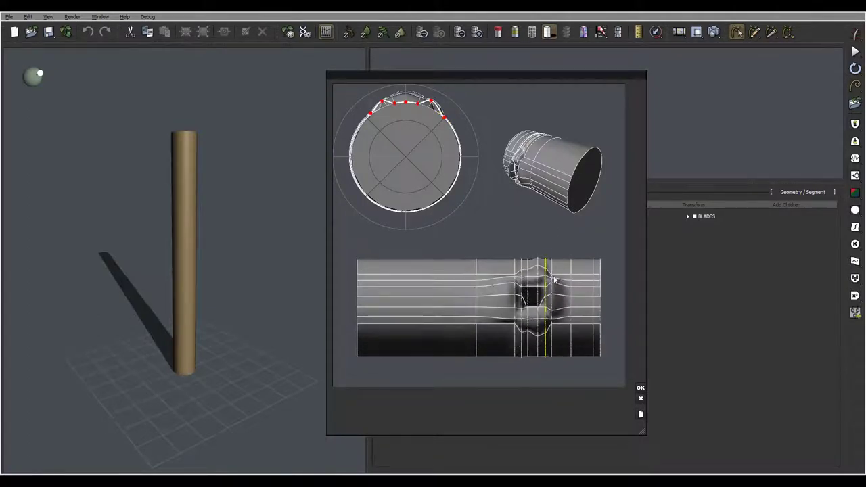
drag(504, 322, 549, 340)
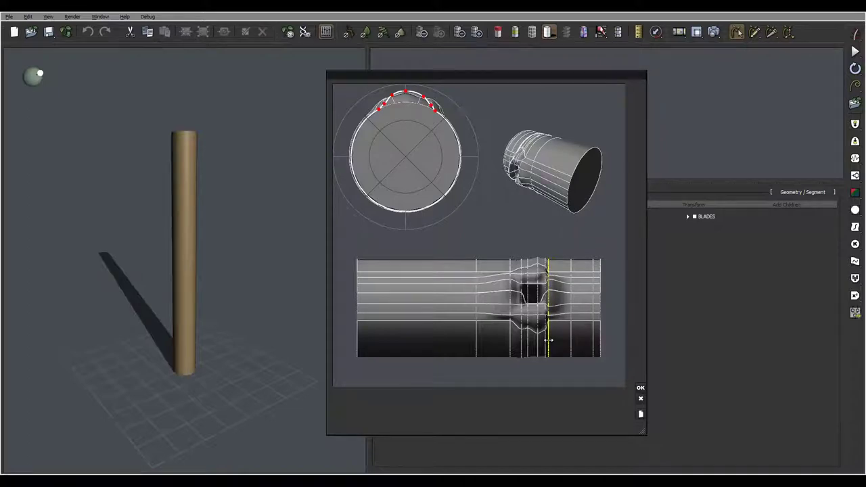
click(641, 388)
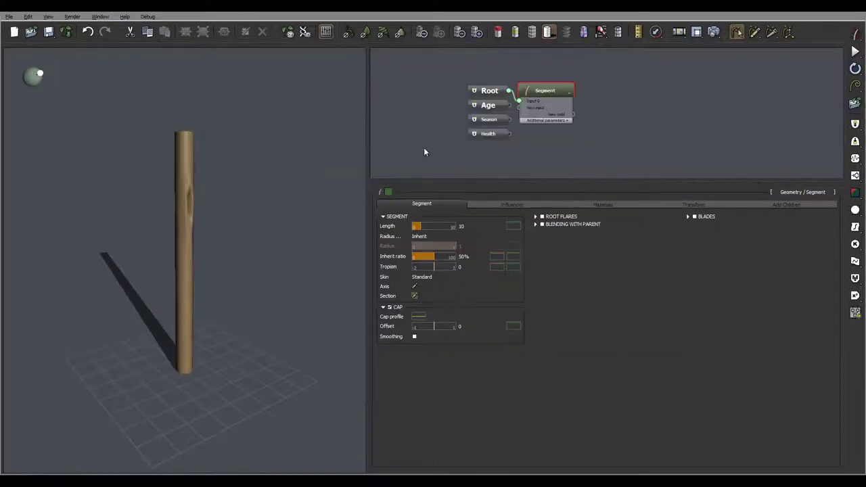
Step: Examine the knothole on the trunk, trying a lower mesh resolution
drag(270, 193, 226, 181)
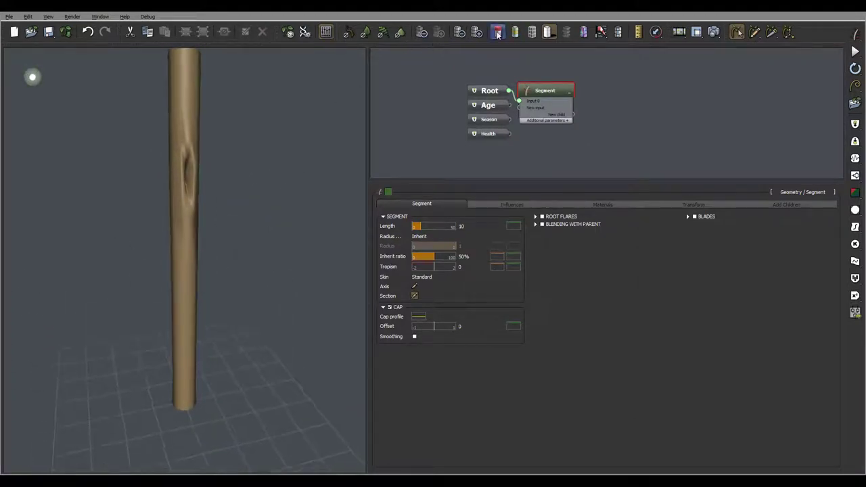
click(460, 32)
click(460, 32)
drag(256, 167, 209, 158)
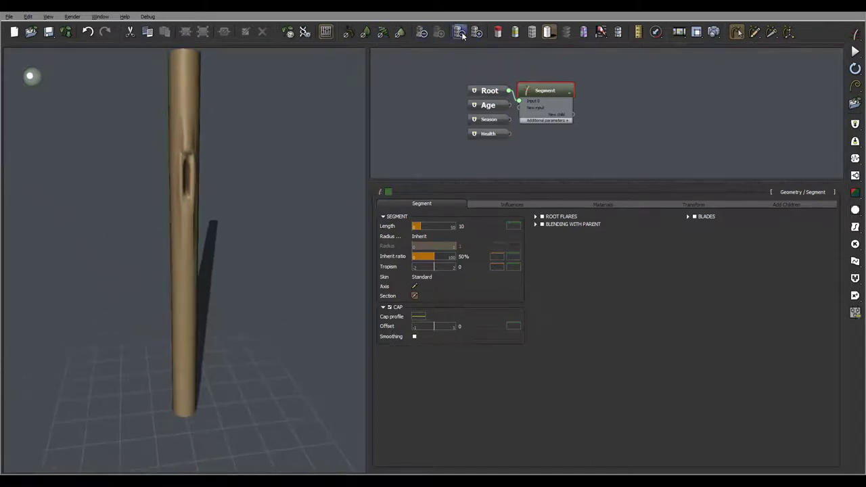
drag(223, 205, 251, 196)
Step: Move the Segment node away from the Root node and rename it Trunk
middle_drag(574, 138, 506, 145)
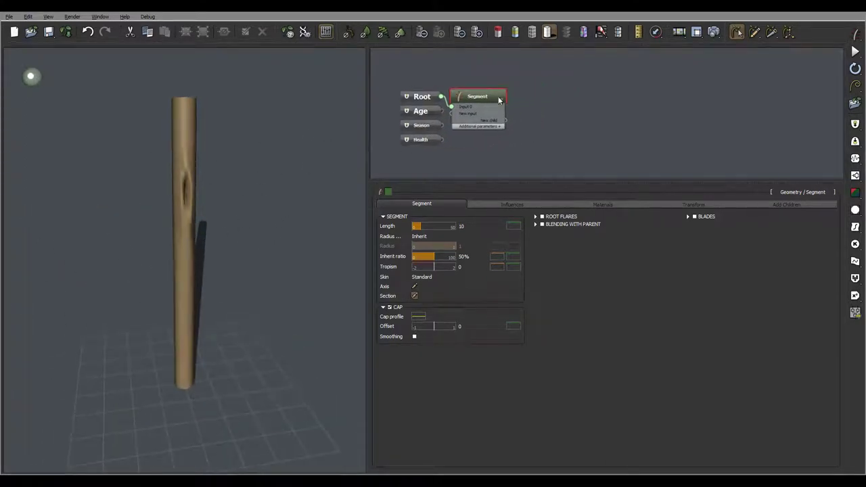
drag(478, 95, 515, 76)
double_click(520, 75)
text(t)
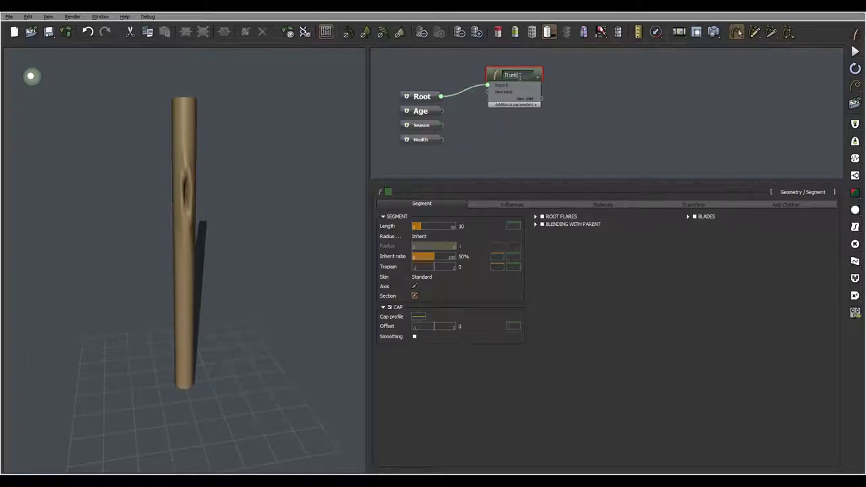
text(runk)
key(Return)
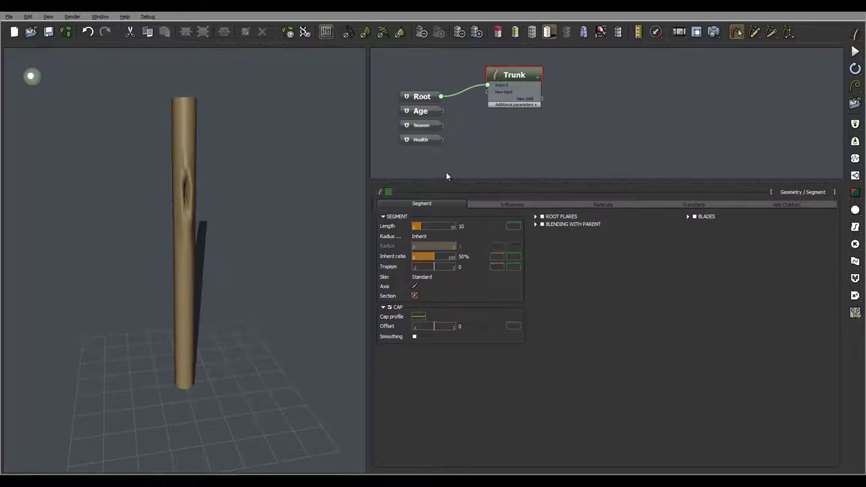
Step: Color the Trunk node brownish orange and move it farther from the Root node
click(388, 191)
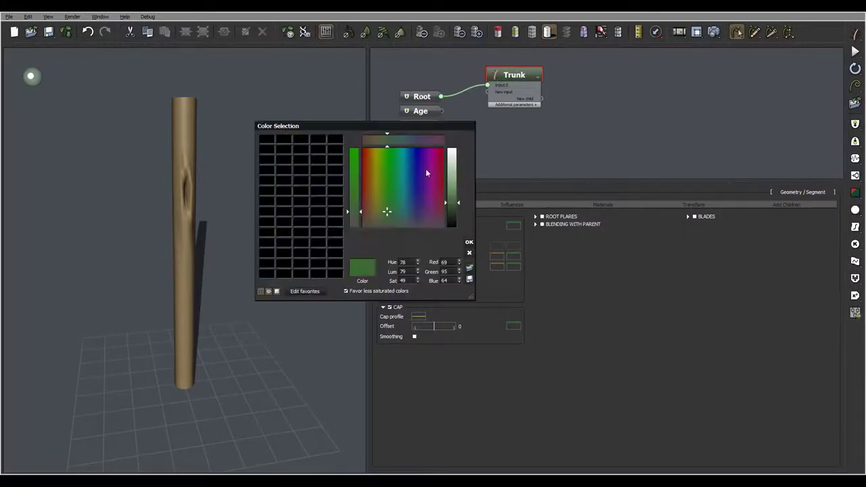
click(469, 242)
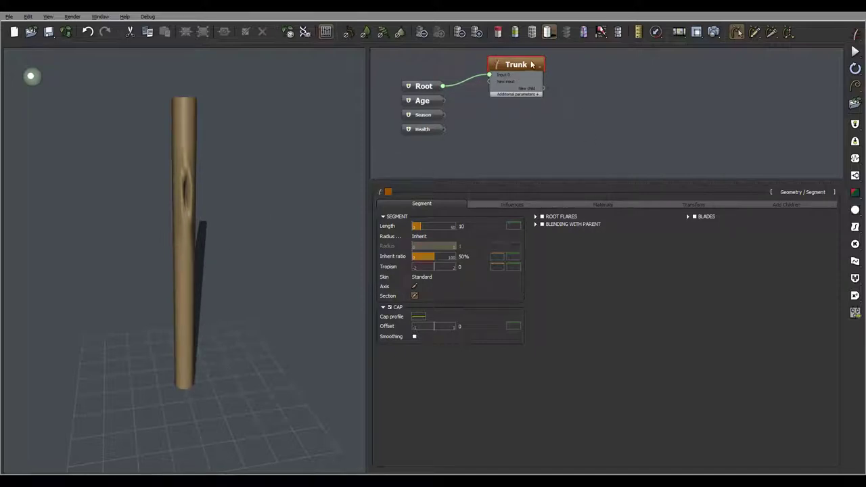
drag(536, 64, 552, 69)
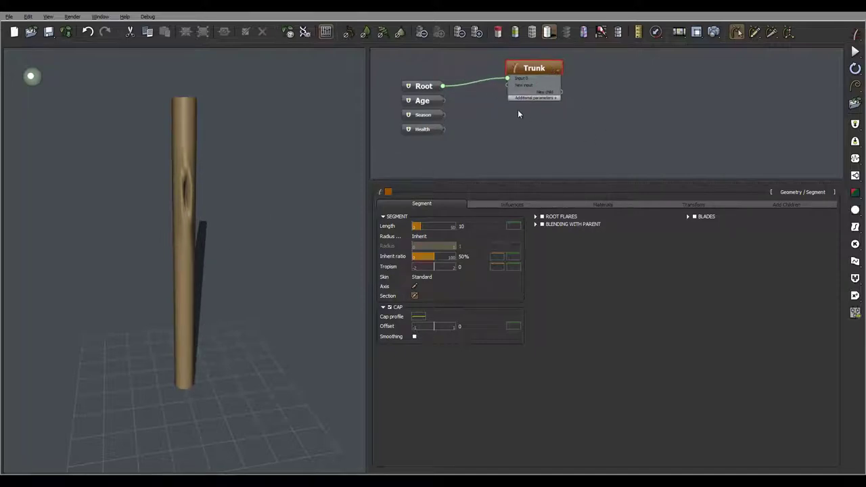
Step: Enable segment body displacement in the trunk's material settings and connect its Source parameter to the graph
click(513, 204)
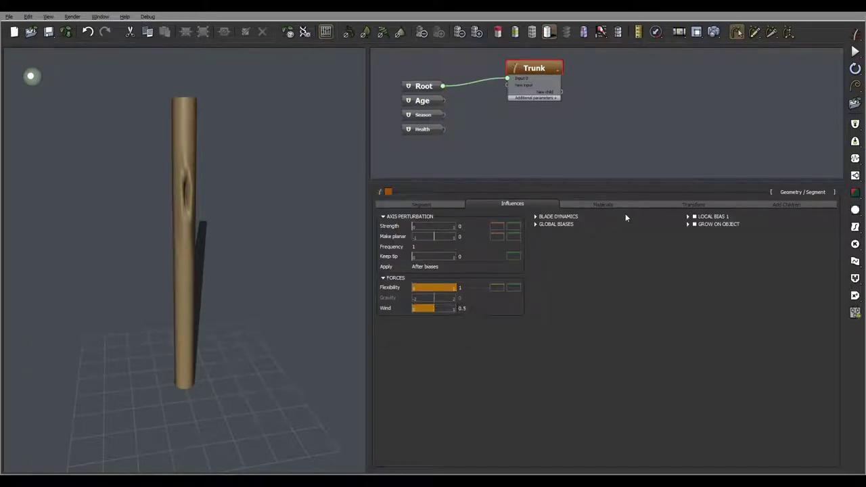
click(599, 206)
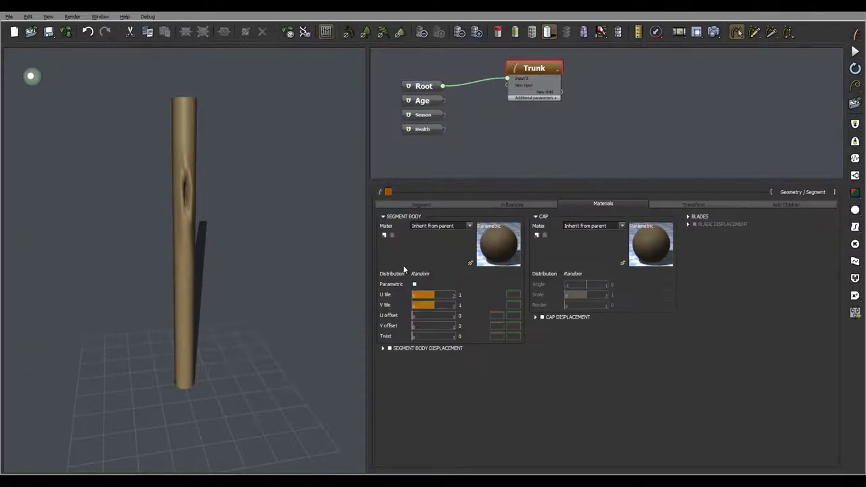
click(392, 348)
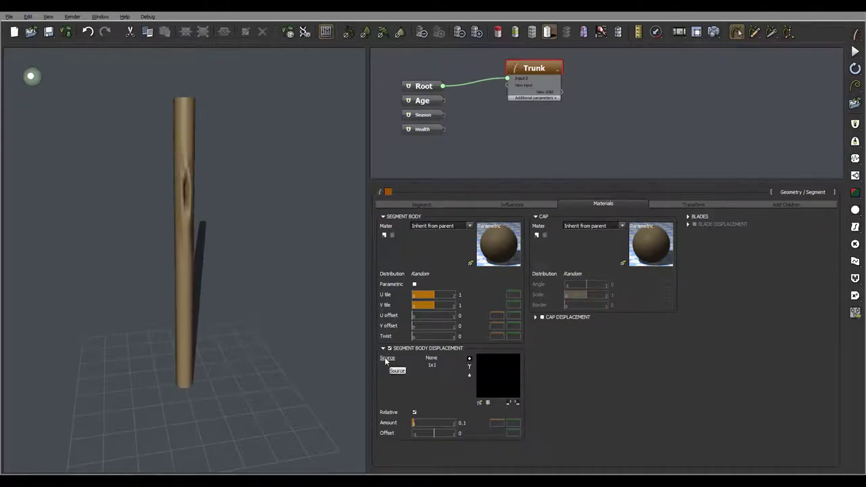
right_click(387, 360)
click(437, 365)
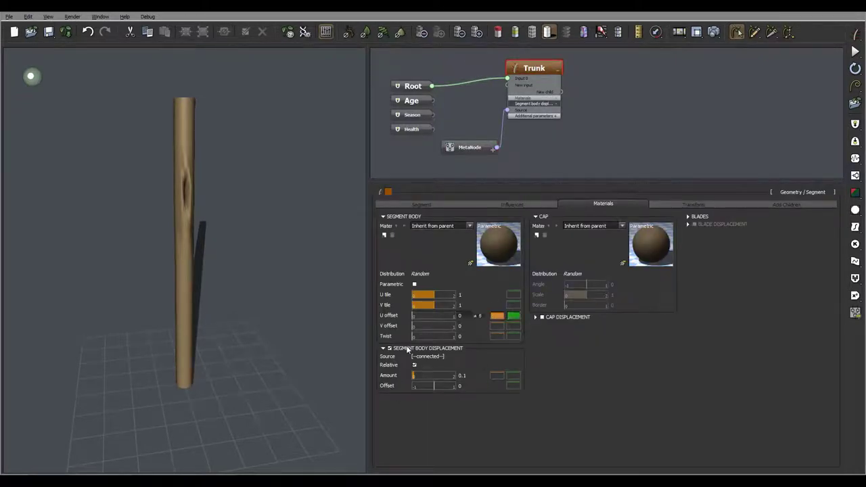
Step: Connect the displacement Amount parameter to the graph and place its Random range node below the MetaNode
right_click(386, 377)
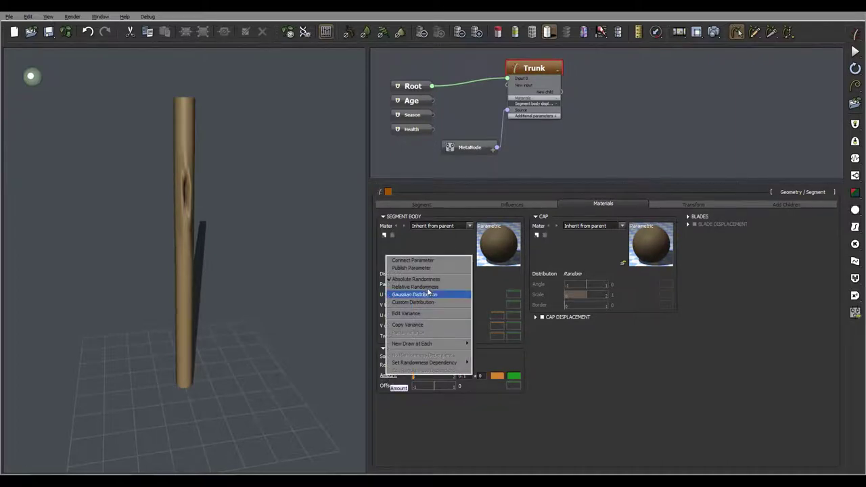
click(426, 263)
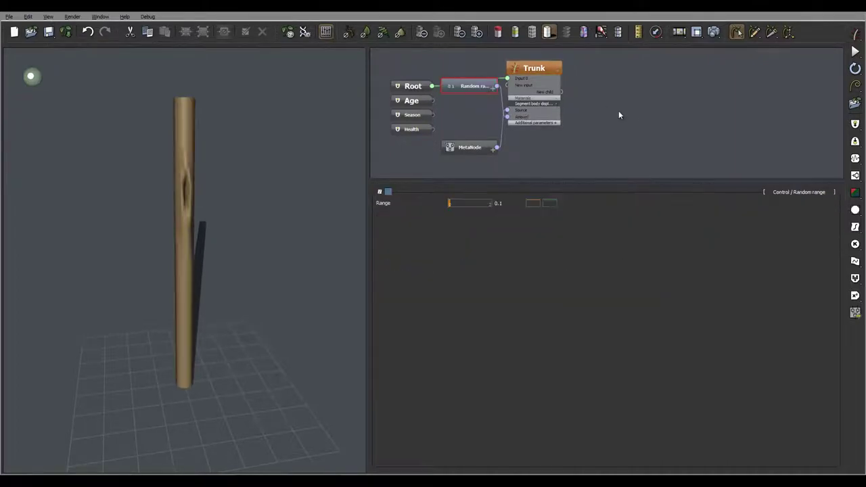
middle_drag(628, 129, 621, 112)
drag(462, 73, 468, 160)
middle_drag(583, 140, 617, 77)
mouse_move(509, 70)
mouse_down()
mouse_move(486, 71)
mouse_move(502, 71)
mouse_up()
middle_drag(593, 75, 561, 92)
Step: Add a Grainy Fractal node below the Random range node
click(485, 124)
right_click(484, 124)
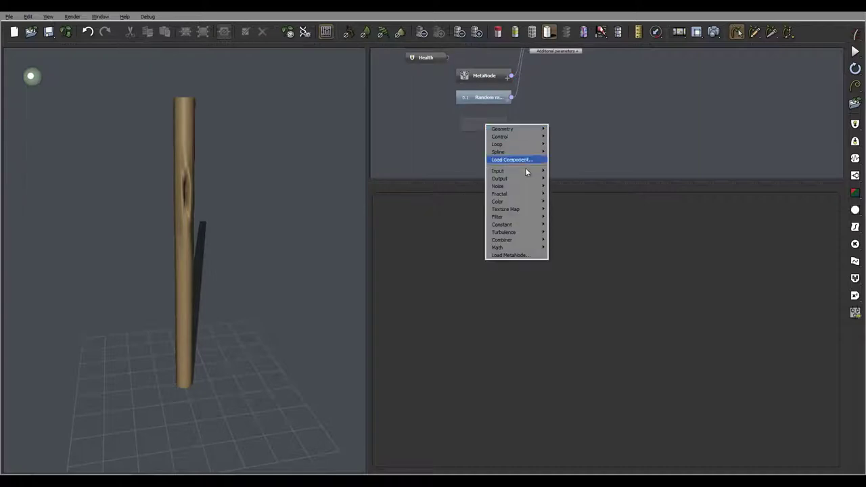
mouse_move(522, 197)
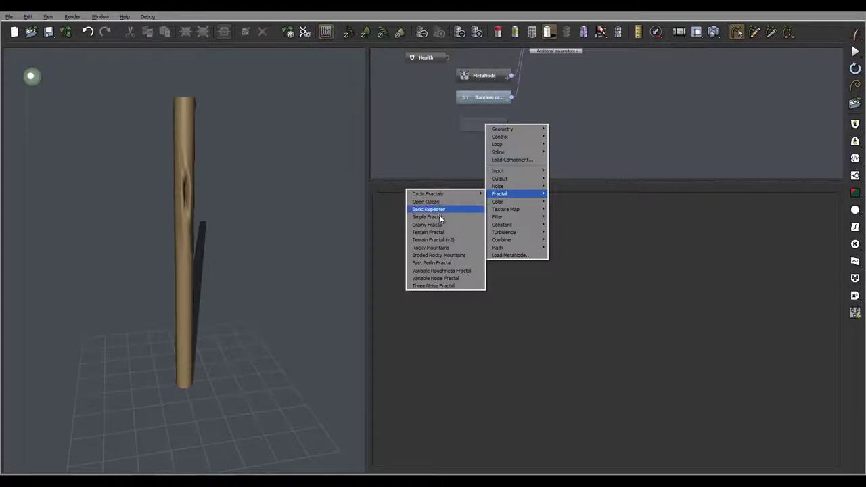
click(439, 224)
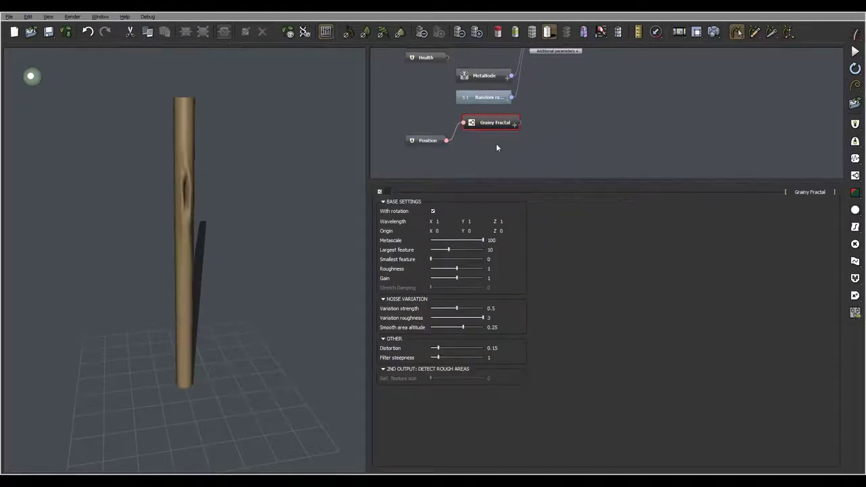
Step: Connect the Grainy Fractal output to both the Amount and Source inputs of the trunk's body displacement
middle_drag(608, 103, 573, 128)
click(484, 116)
drag(483, 118, 486, 148)
click(513, 156)
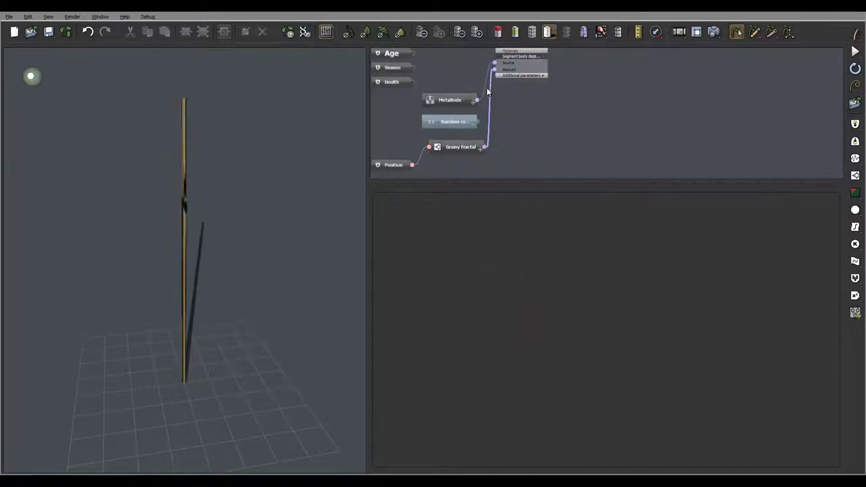
drag(487, 88, 485, 147)
click(511, 155)
Step: Delete the MetaNode and the Random range node from the graph
click(454, 100)
key(Delete)
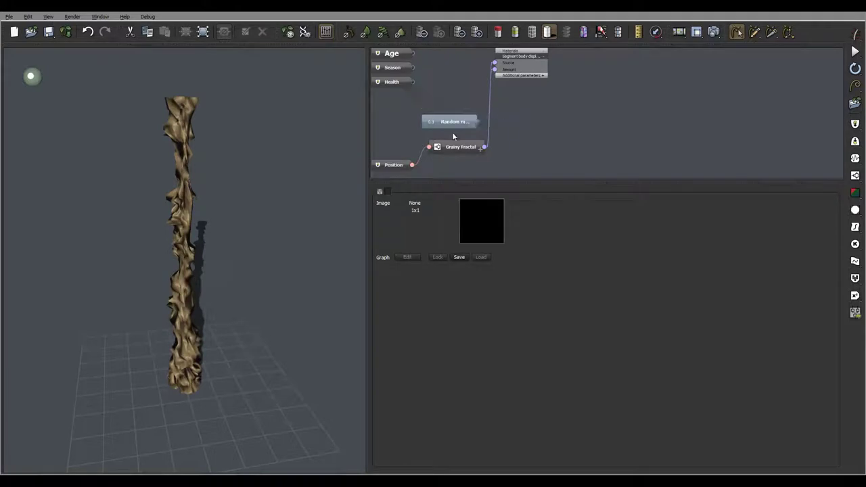
click(456, 121)
key(Delete)
Step: Set the Grainy Fractal's smallest feature to 3, largest feature to 5 and roughness to about 0.92
middle_drag(549, 133, 587, 118)
drag(521, 130, 464, 100)
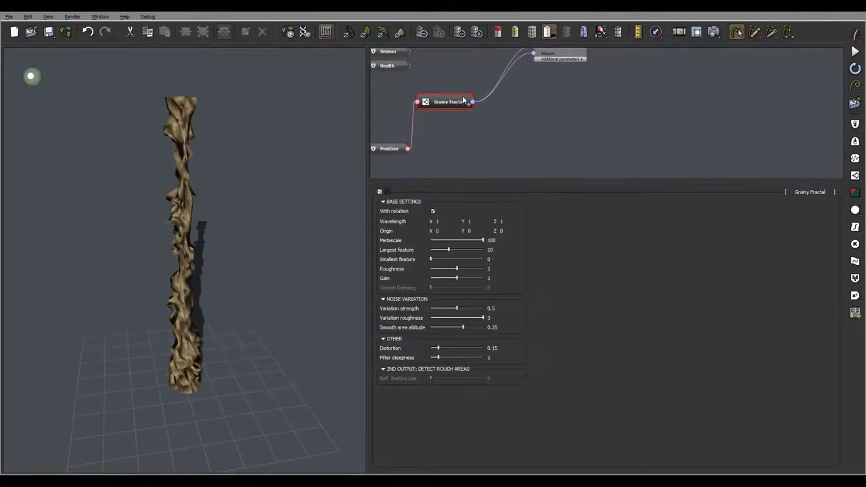
click(498, 259)
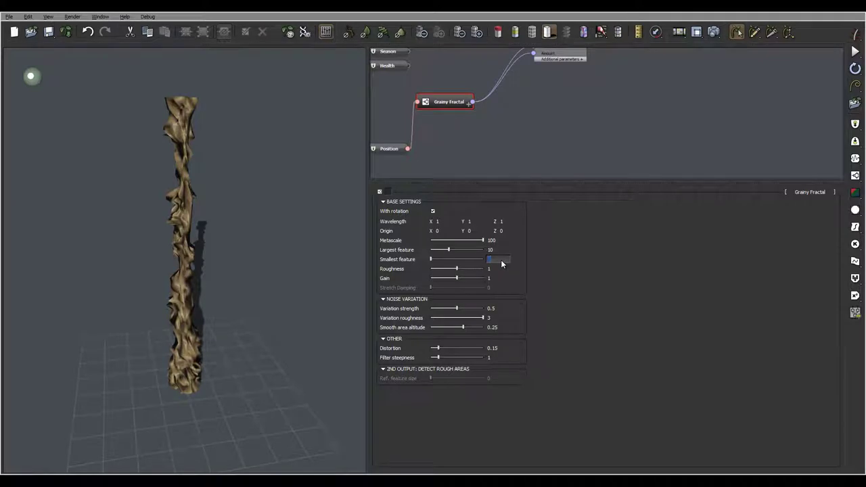
text(3)
click(497, 249)
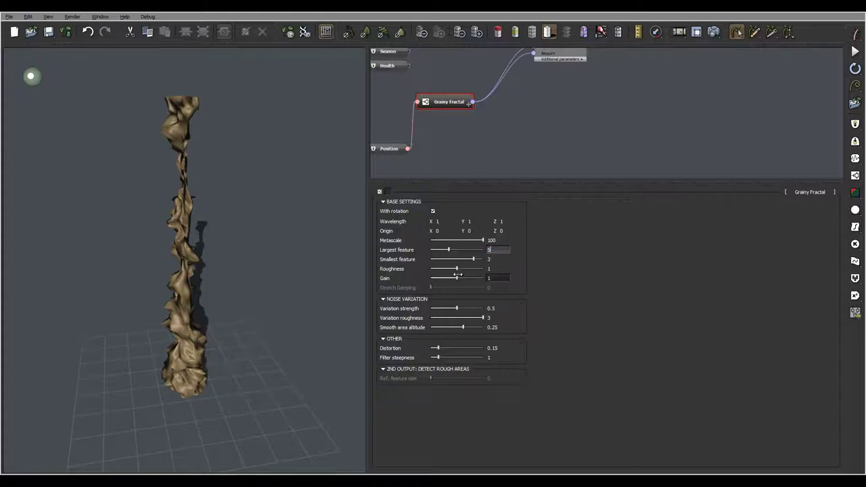
drag(456, 269, 452, 269)
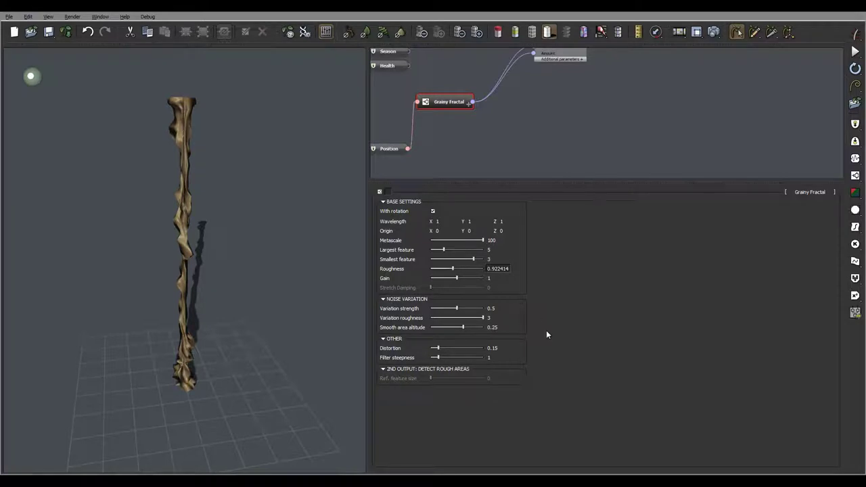
Step: Set the Grainy Fractal's Z wavelength to 10 to stretch the displacement along the trunk
right_drag(213, 205, 329, 191)
drag(328, 194, 180, 211)
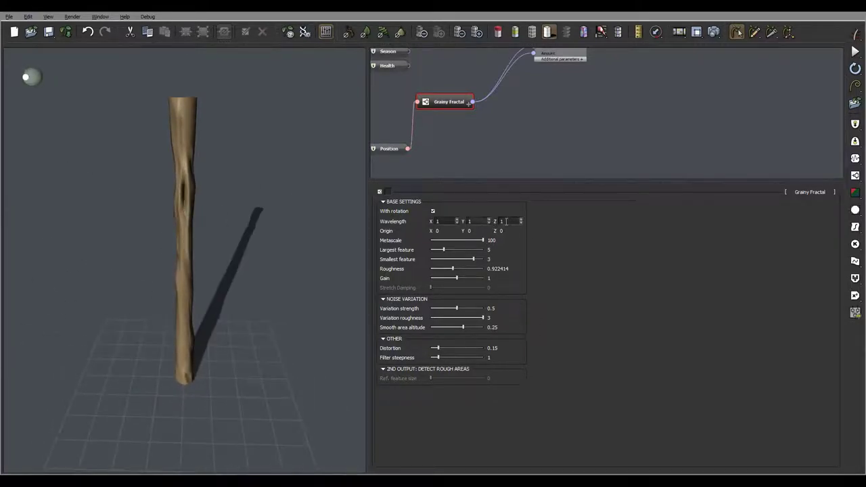
double_click(509, 221)
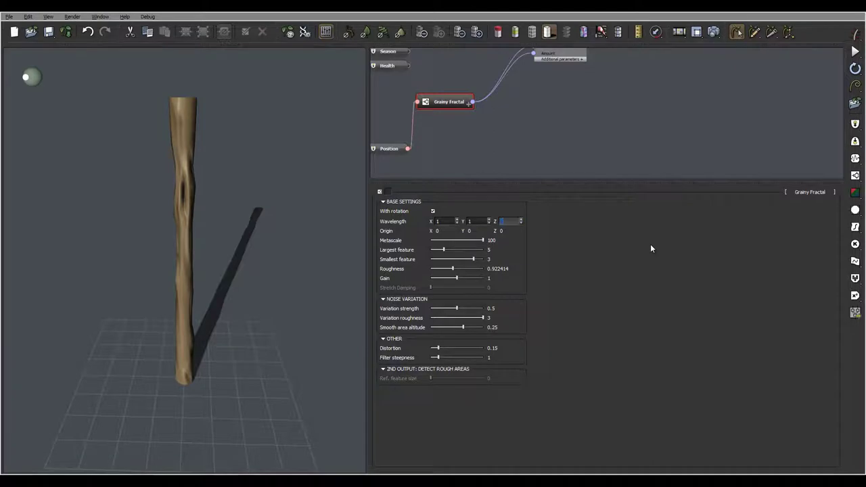
text(10)
key(Return)
drag(311, 246, 256, 221)
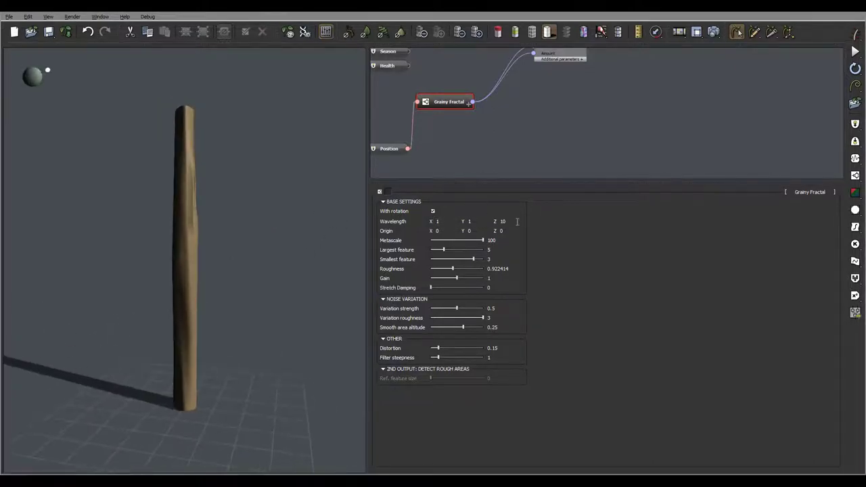
right_drag(248, 173, 99, 162)
right_drag(254, 196, 180, 182)
drag(180, 184, 231, 201)
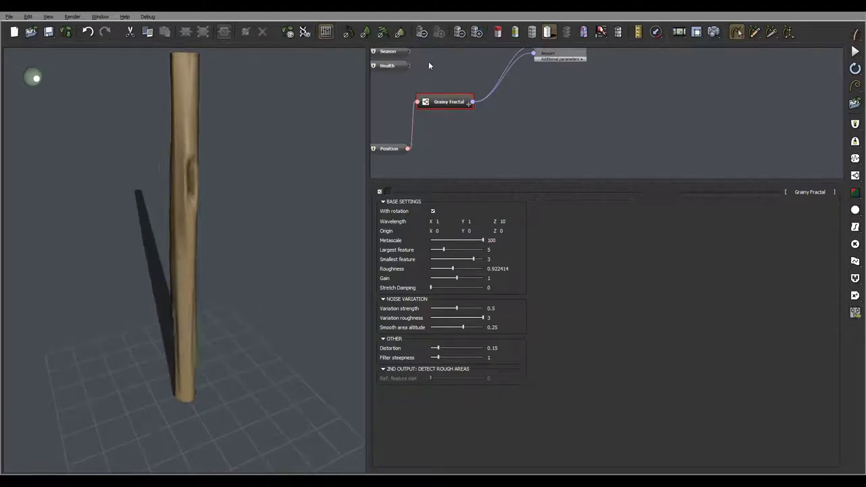
Step: Enable root flares on the trunk segment
drag(264, 209, 182, 323)
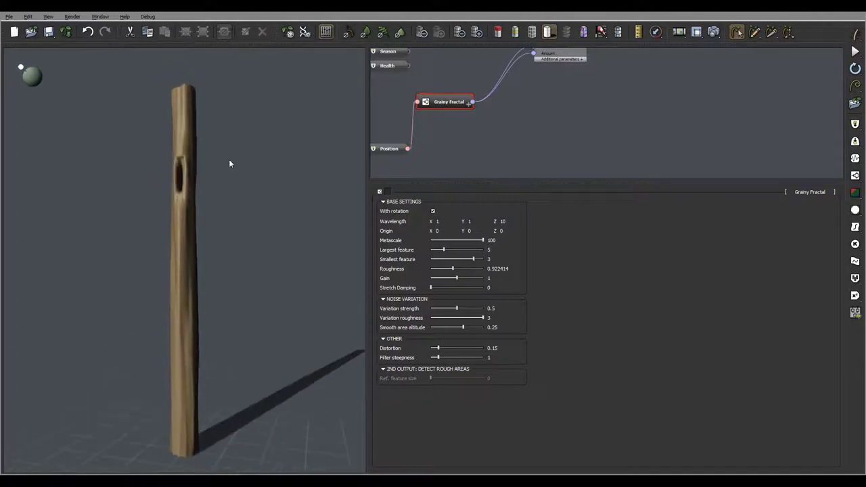
drag(228, 163, 173, 120)
drag(169, 174, 265, 198)
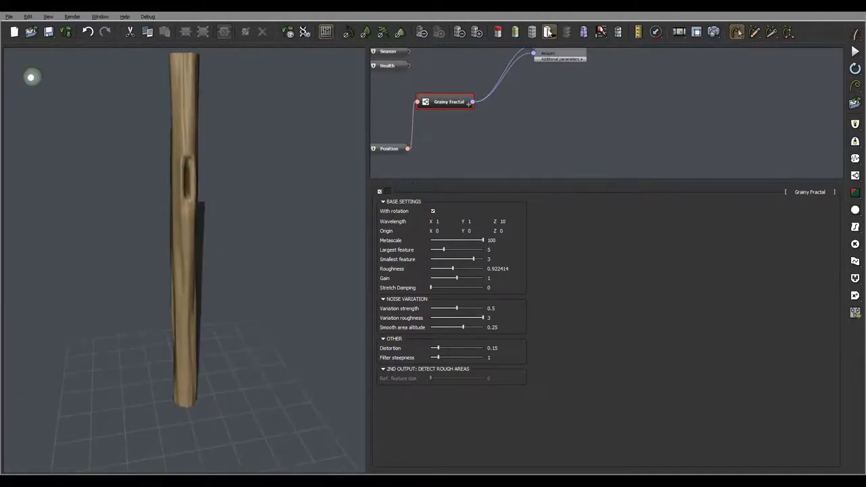
click(463, 32)
middle_drag(551, 106, 547, 167)
click(570, 64)
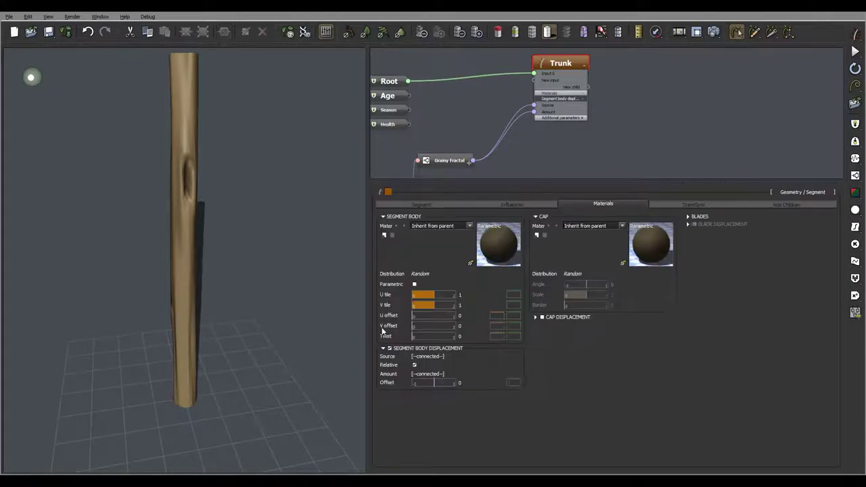
click(436, 203)
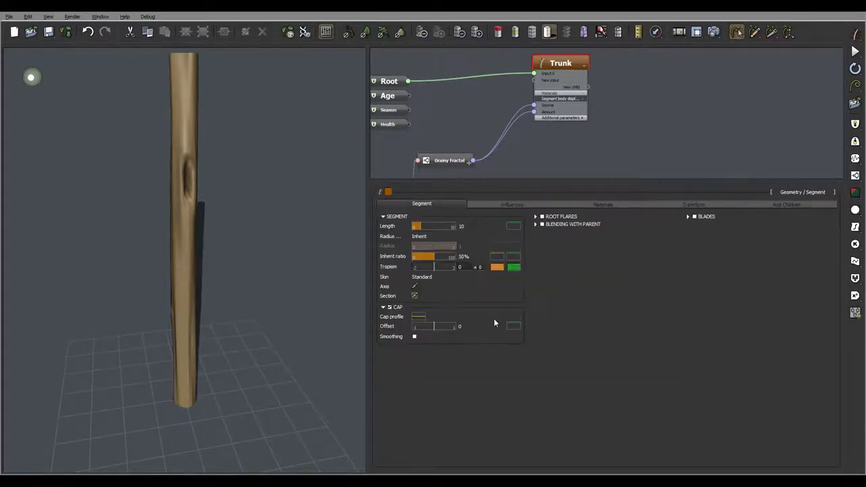
click(543, 218)
drag(230, 311, 190, 421)
Step: Set the number of root flares to 7 with a random variation of 2
click(619, 227)
text(7)
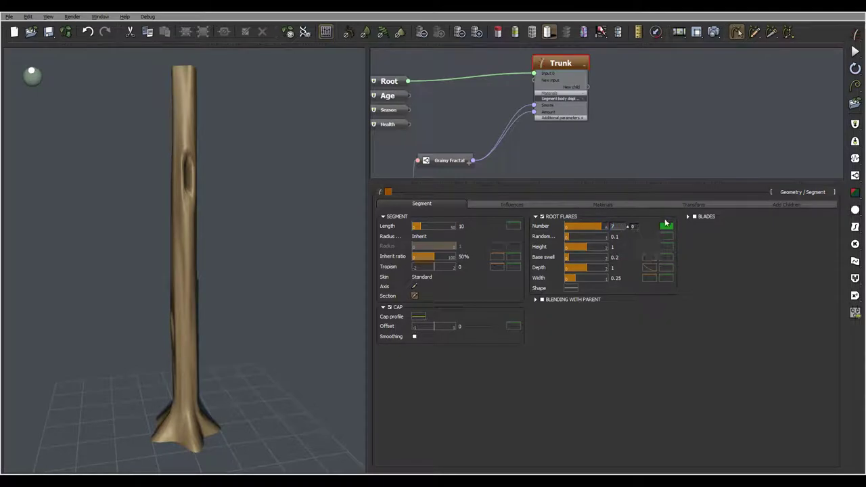
click(637, 225)
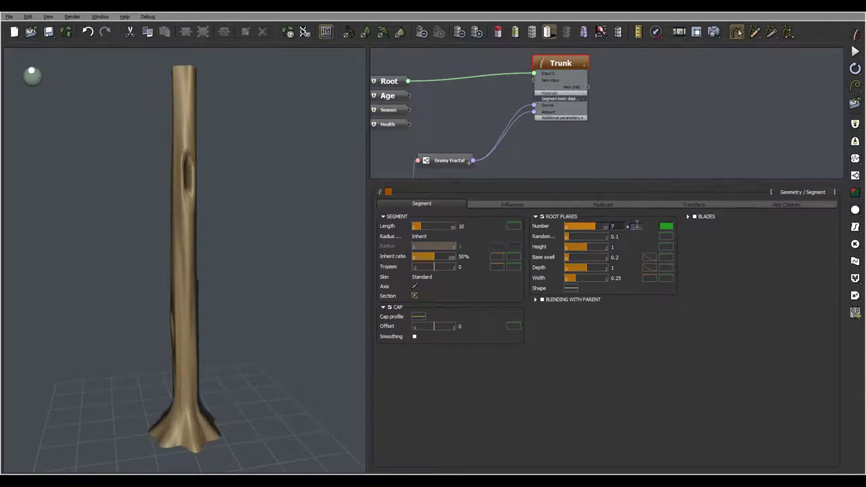
text(2)
key(Return)
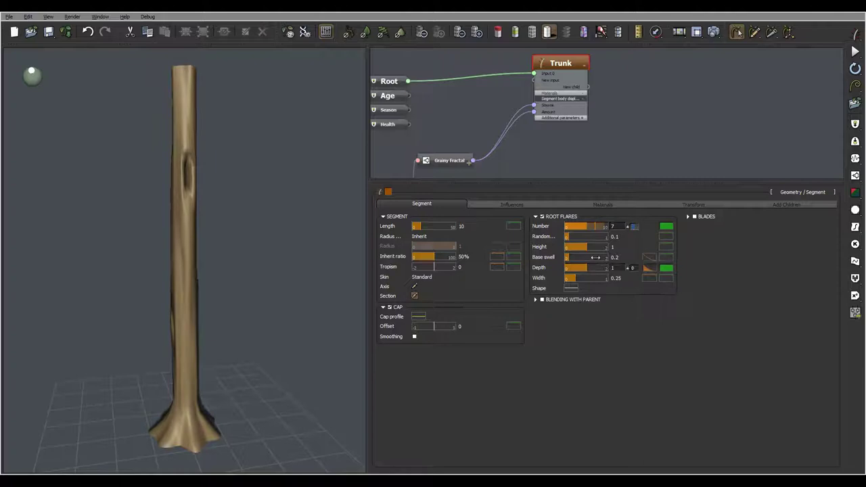
Step: Set the root flares' depth to 1.2 and their width to 0.16
click(588, 269)
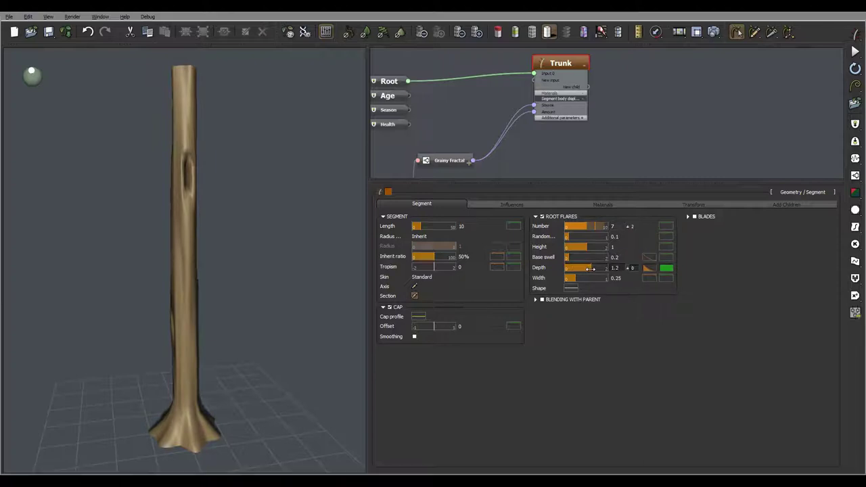
drag(576, 278, 572, 279)
right_drag(264, 335, 266, 371)
drag(201, 398, 197, 348)
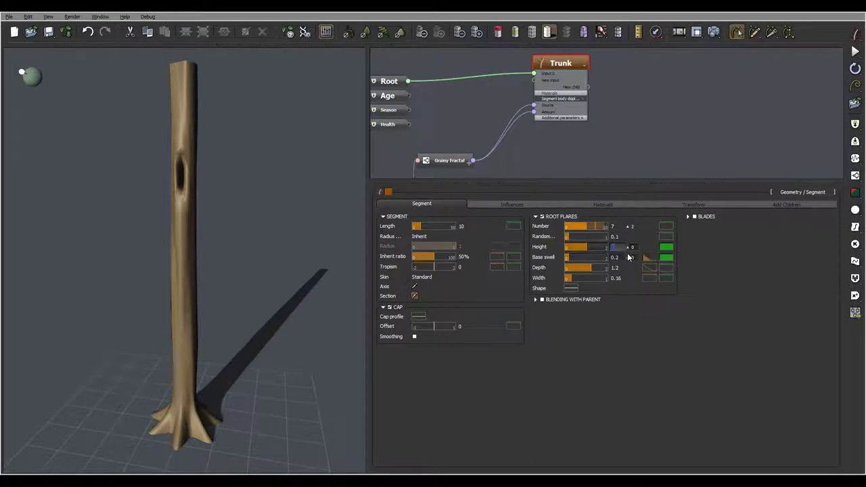
Step: Set the root flares' height to 4 with a random variation of 2
text(4)
key(Return)
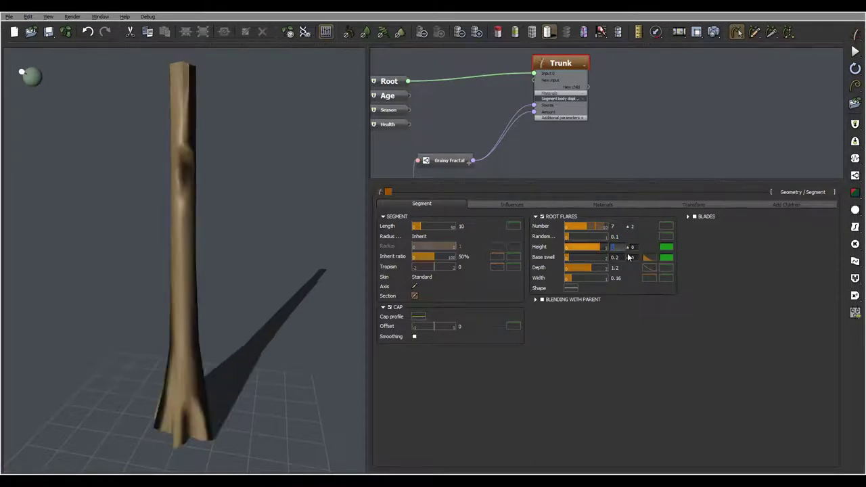
right_drag(310, 313, 350, 311)
drag(349, 311, 442, 267)
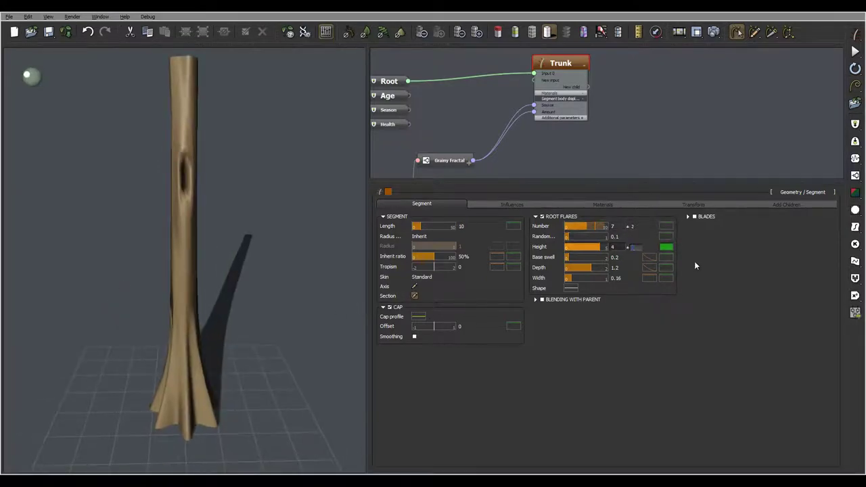
drag(162, 313, 129, 355)
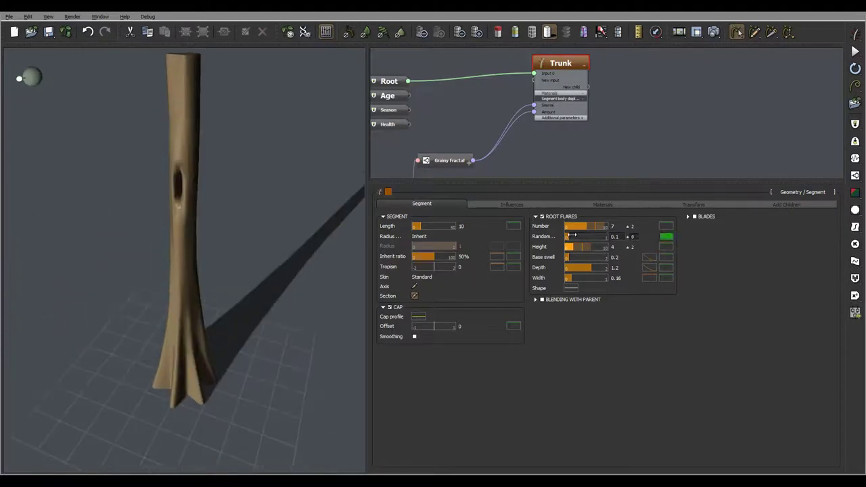
Step: Set the root flares' randomness to 0.22 and reduce their depth to 0.45
drag(194, 295, 263, 319)
drag(587, 267, 576, 269)
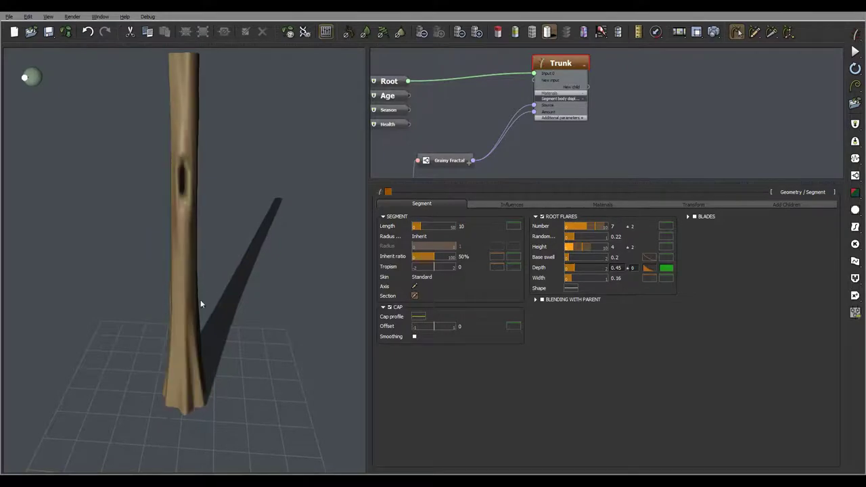
drag(201, 303, 298, 274)
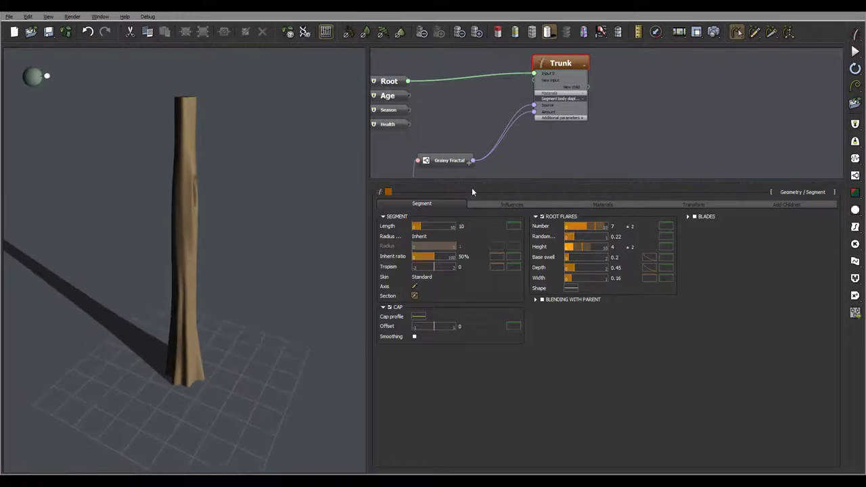
Step: Open the trunk's inherit ratio profile and lower its end keypoint to about 0.28 to taper the trunk
click(501, 258)
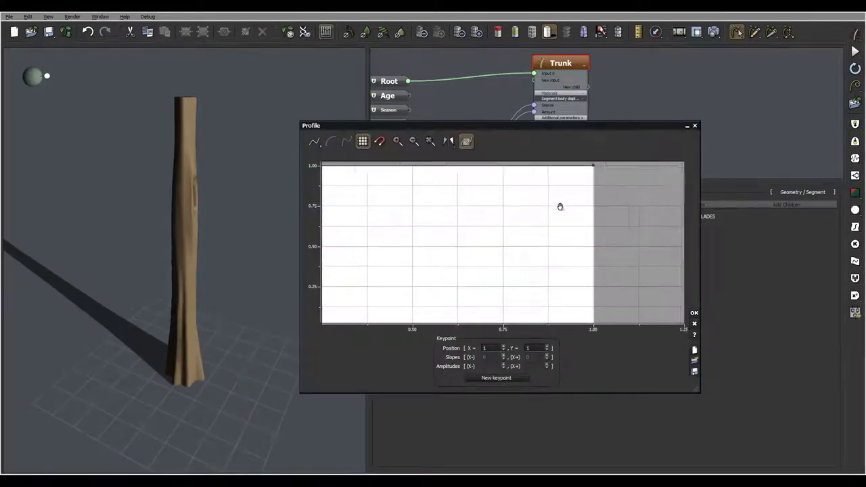
drag(592, 168, 592, 284)
drag(210, 161, 152, 165)
drag(509, 241, 504, 207)
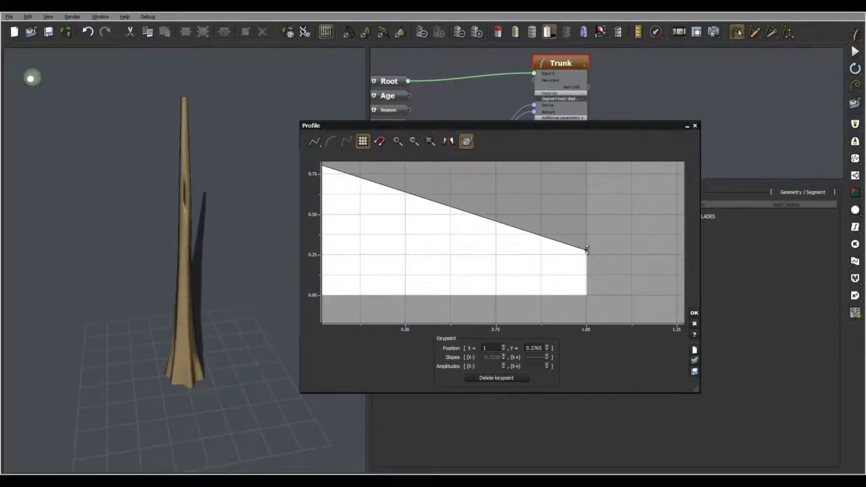
Step: Add a keypoint to the inherit ratio profile at about X 0.74, Y 0.82 so the taper starts higher up
click(442, 205)
drag(442, 205, 500, 188)
drag(179, 188, 264, 174)
drag(508, 253, 502, 229)
mouse_move(214, 207)
mouse_down()
mouse_move(176, 157)
mouse_move(227, 197)
mouse_move(255, 192)
mouse_move(213, 199)
mouse_up()
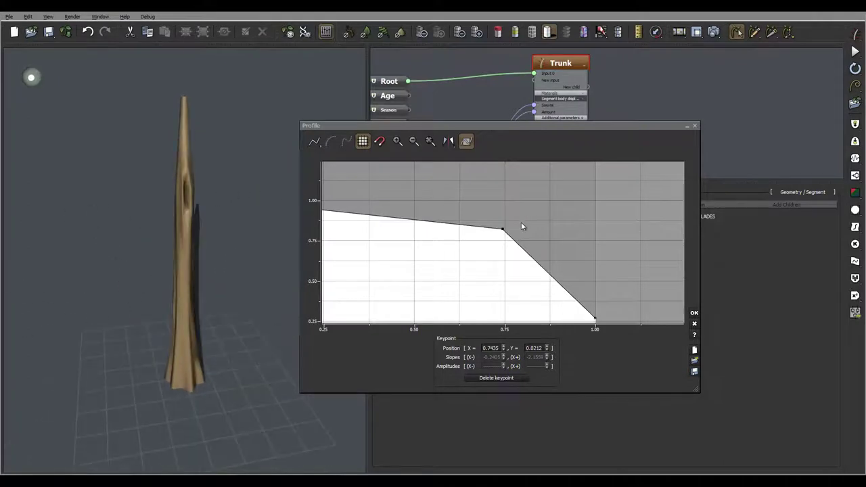
Step: Raise the profile's end keypoint to about 0.53 and accept the inherit ratio profile
middle_drag(630, 281, 610, 248)
drag(575, 285, 574, 241)
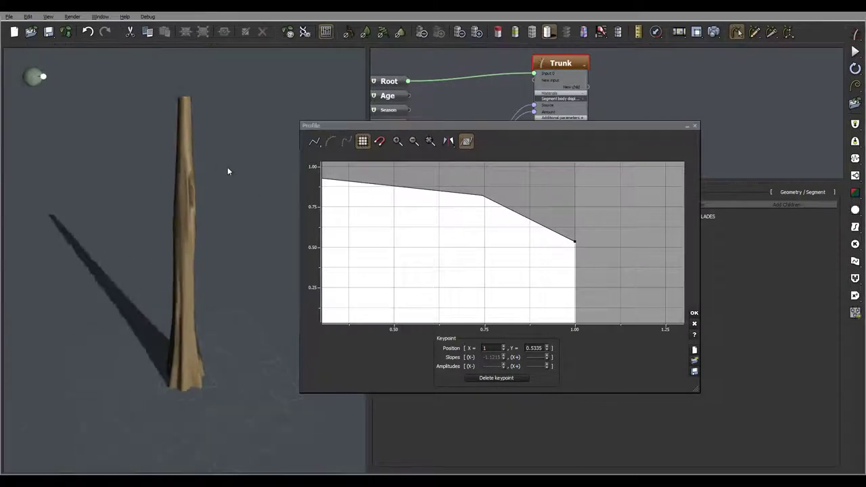
drag(218, 201, 249, 211)
click(694, 313)
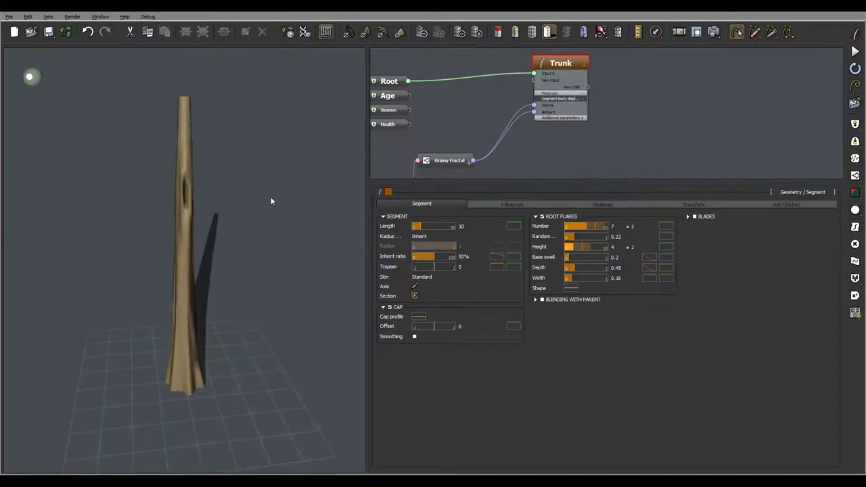
Step: Enable Local Bias 1 among the trunk's influences and change its type to Curl
drag(237, 182, 176, 209)
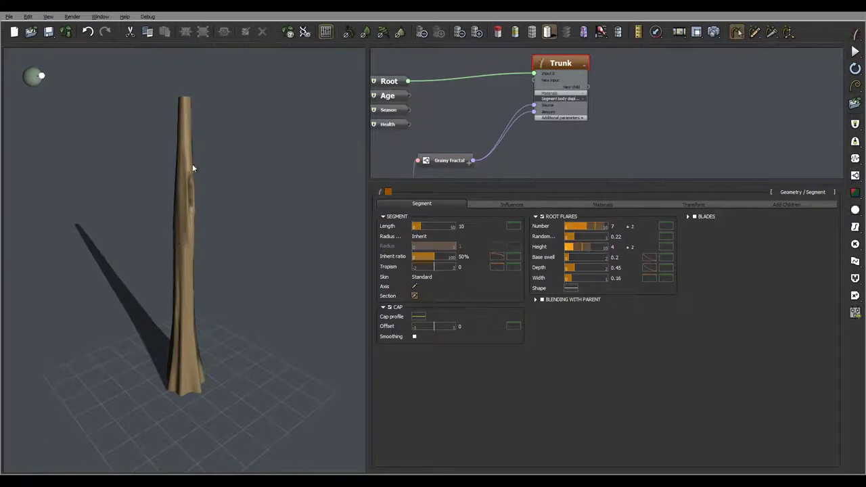
click(498, 203)
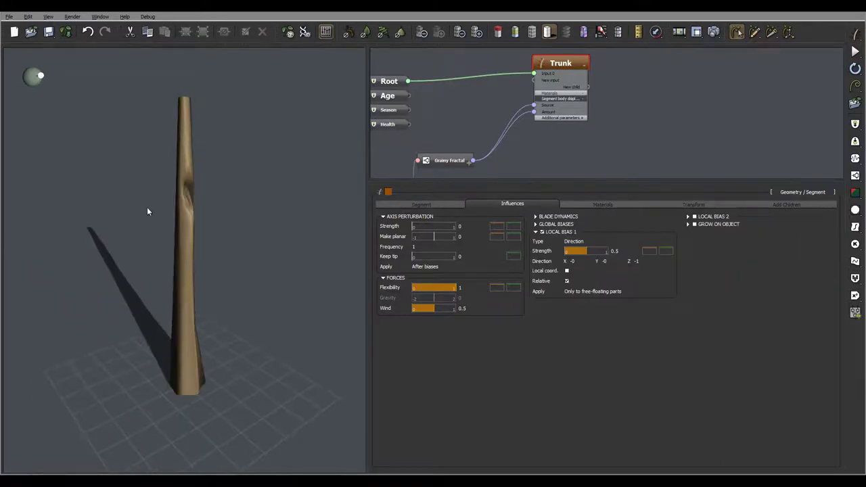
click(587, 242)
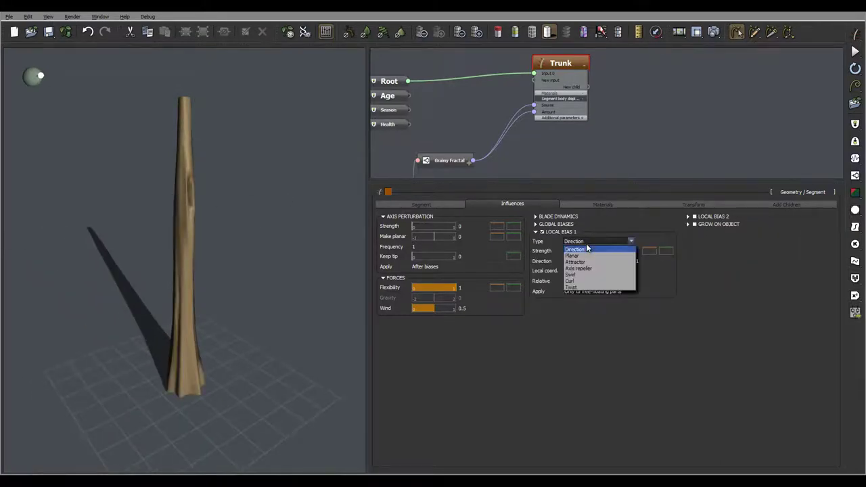
click(589, 281)
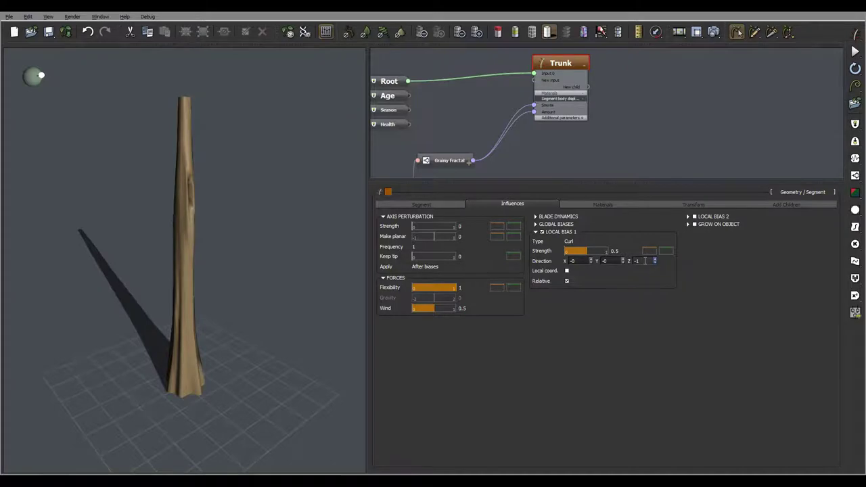
Step: Set the curl bias strength to 2 and its X direction to 0.2
double_click(623, 252)
text(1)
key(Return)
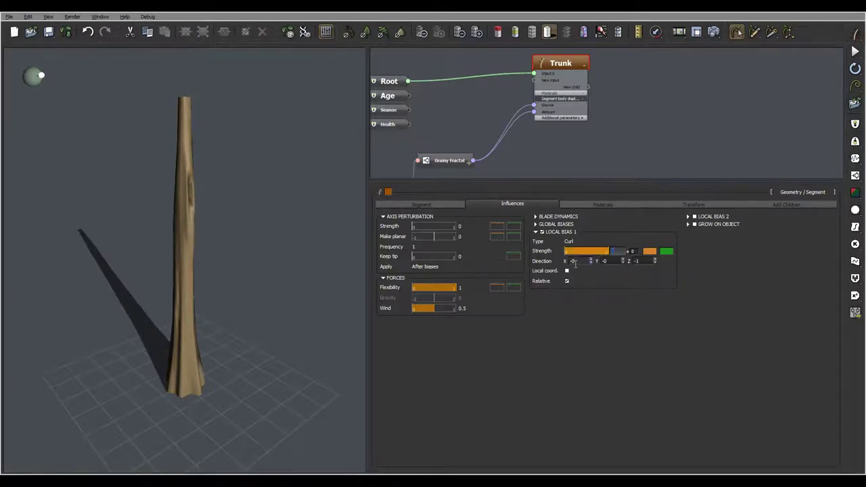
key(Return)
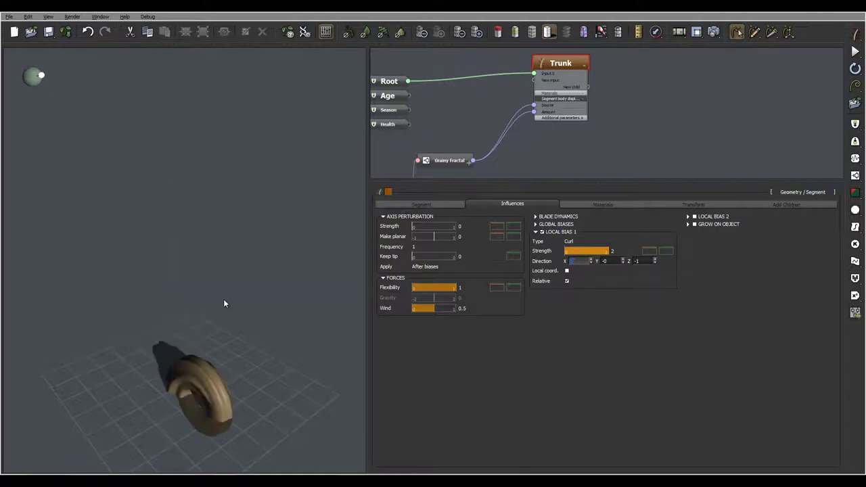
right_drag(222, 300, 318, 221)
drag(318, 221, 283, 270)
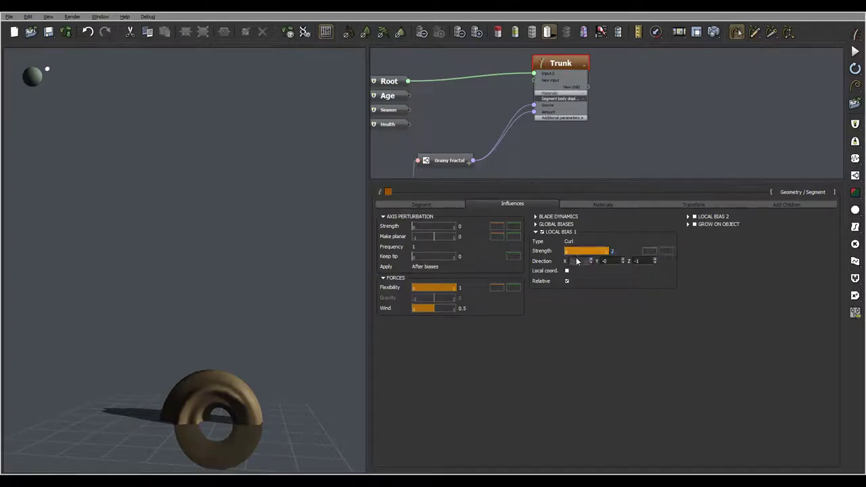
scroll(577, 260, up, 2)
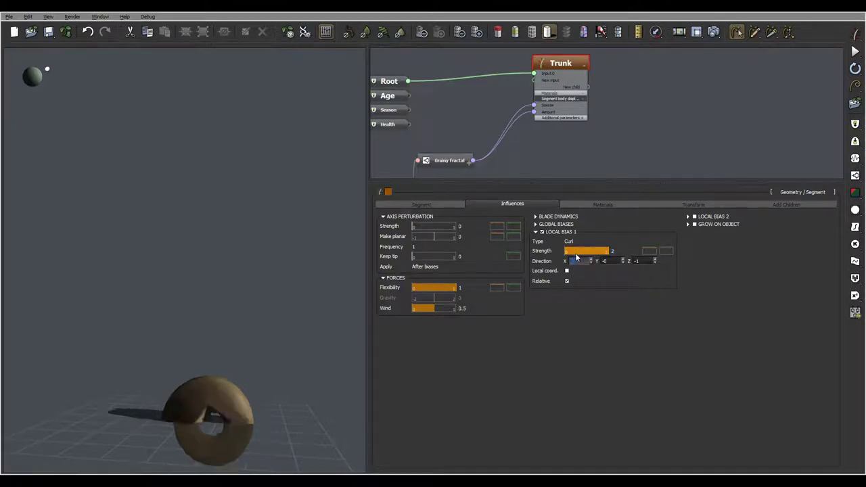
Step: Try a curl bias strength of 0.2 on the trunk
double_click(623, 251)
text(0.2)
key(Return)
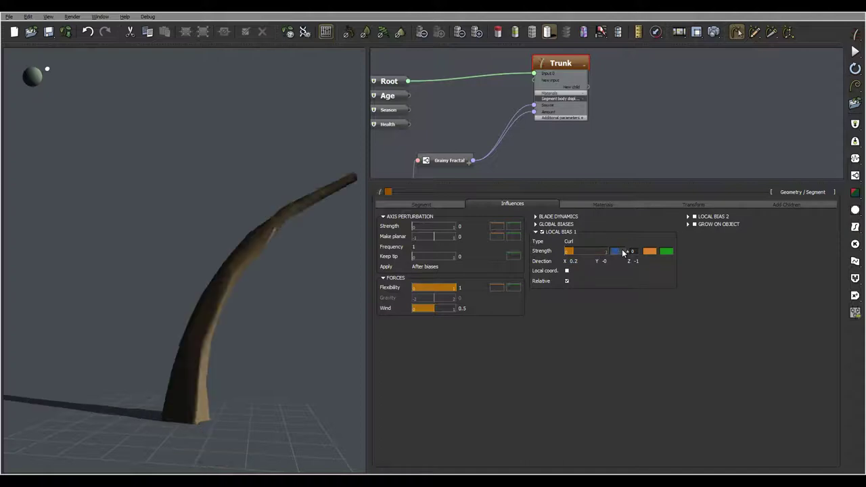
text(.2)
key(Return)
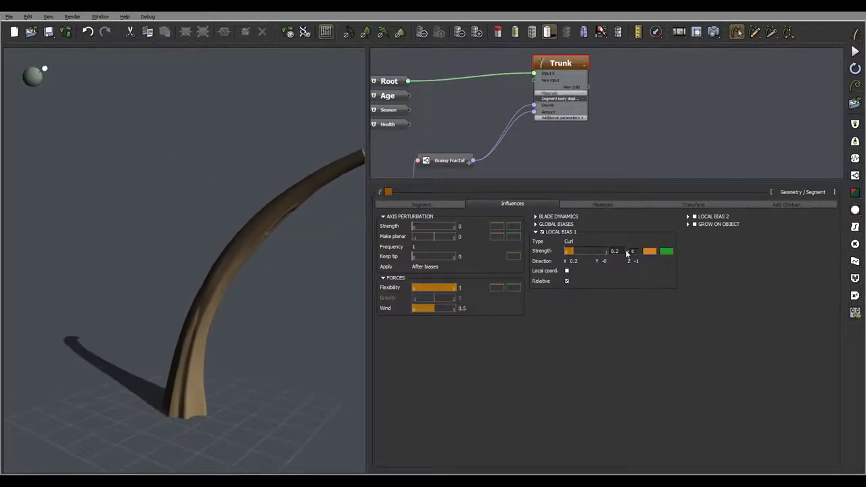
Step: Set the curl bias strength to 0.05 for a slight bend in the trunk
double_click(623, 251)
text(0.05)
key(Return)
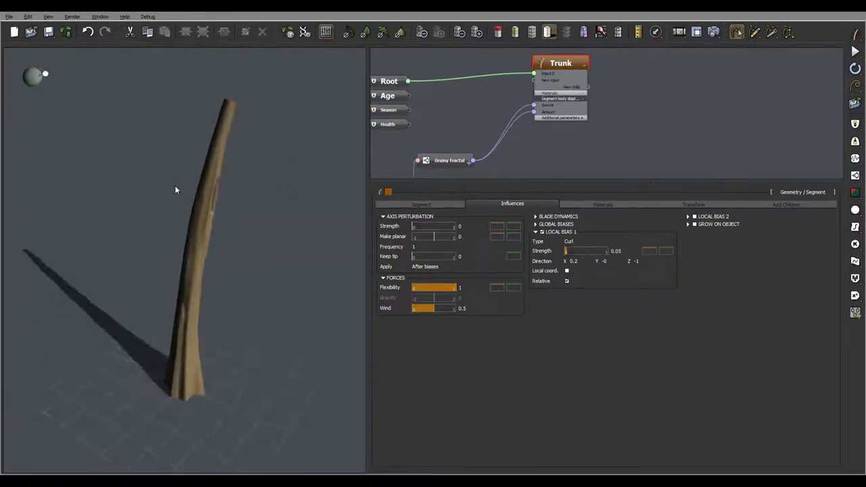
middle_drag(175, 186, 220, 198)
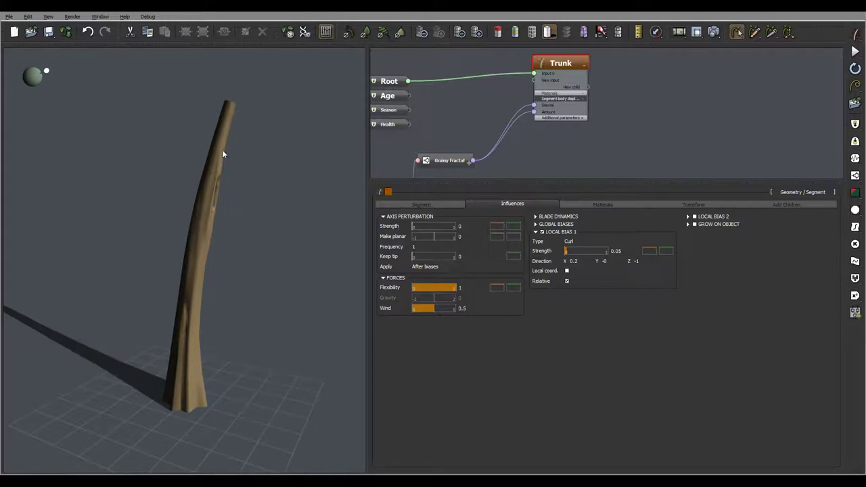
Step: Add a segment node named Cut Branch and connect it to the Trunk node as a new child
drag(634, 64, 561, 84)
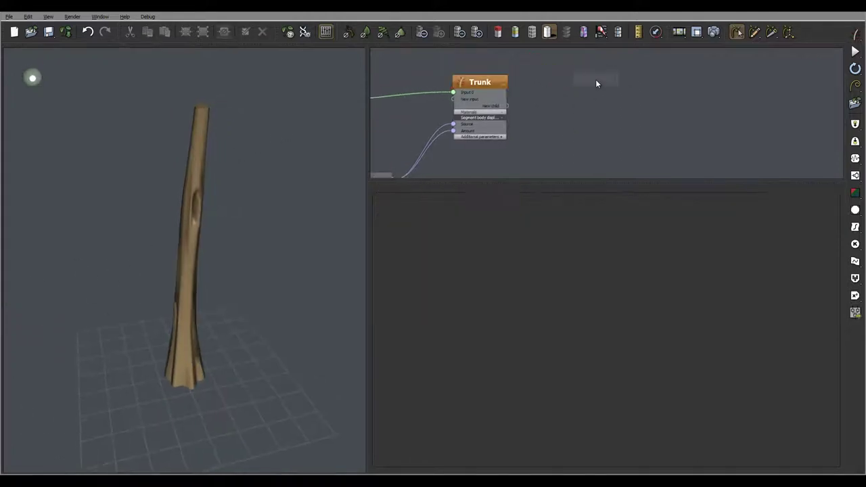
right_click(596, 83)
click(581, 85)
click(607, 79)
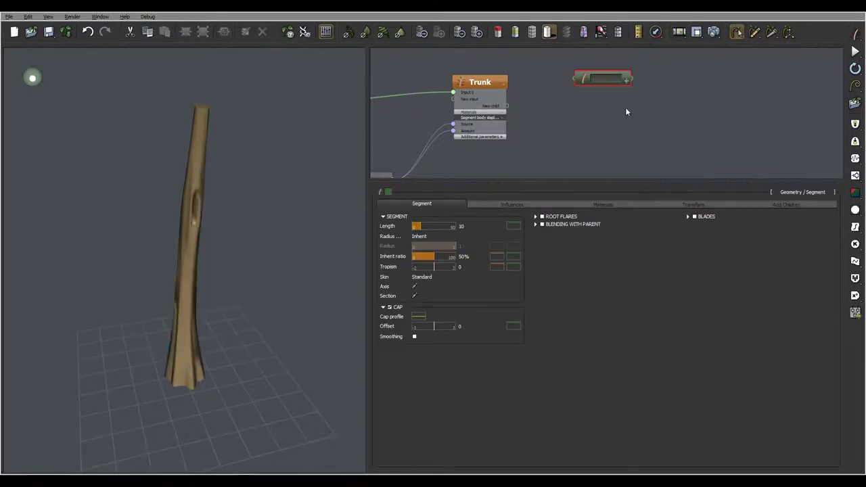
text(cut Bran)
key(Return)
drag(507, 106, 575, 80)
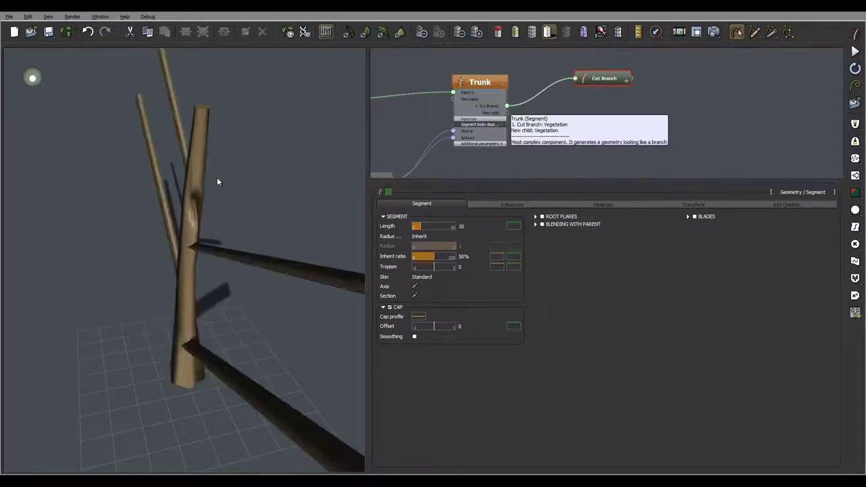
Step: Set the number of cut branches distributed along the Trunk node to 2
click(499, 81)
click(784, 204)
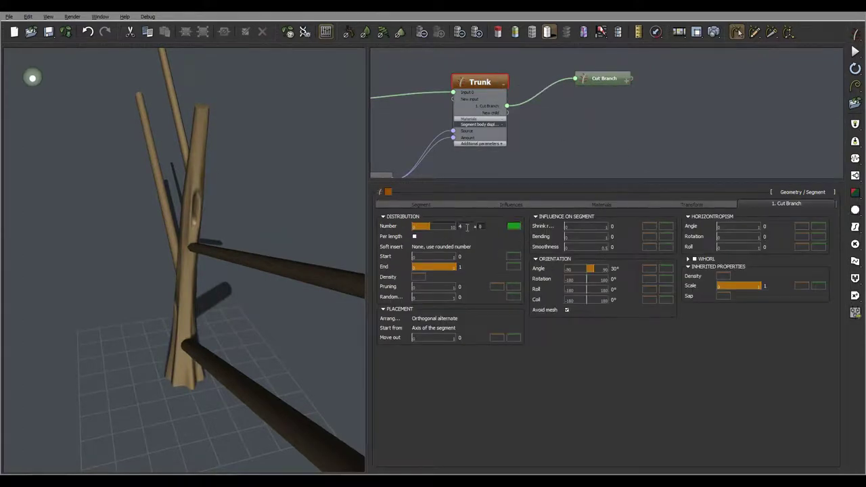
double_click(473, 228)
key(Return)
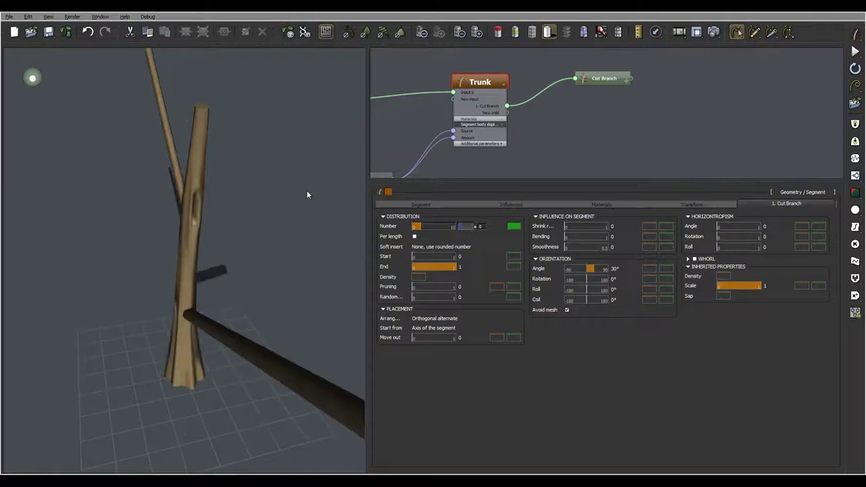
right_drag(244, 189, 172, 175)
drag(172, 176, 197, 212)
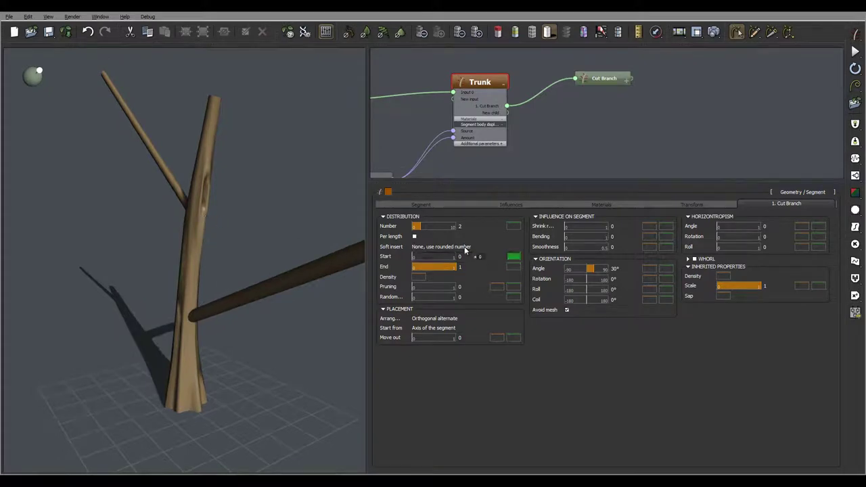
Step: Raise the start of the cut branch distribution on the trunk to 0.47
drag(418, 257, 425, 256)
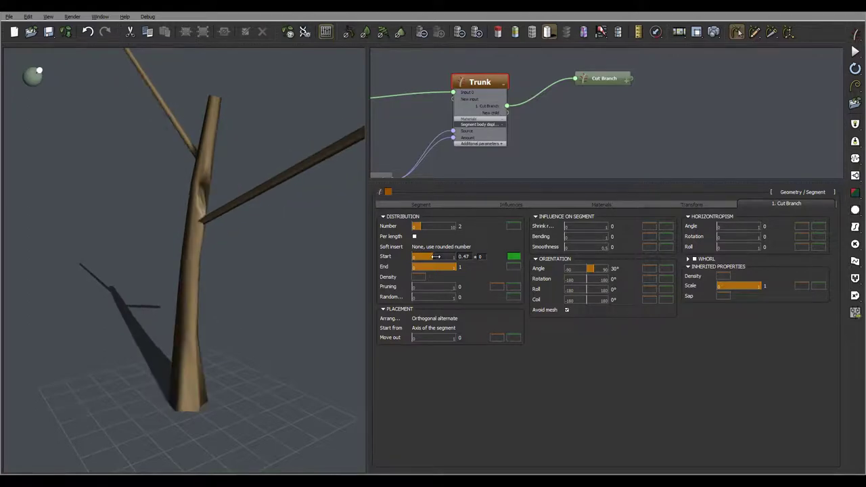
mouse_move(295, 212)
right_down()
mouse_move(264, 204)
mouse_move(287, 213)
right_up()
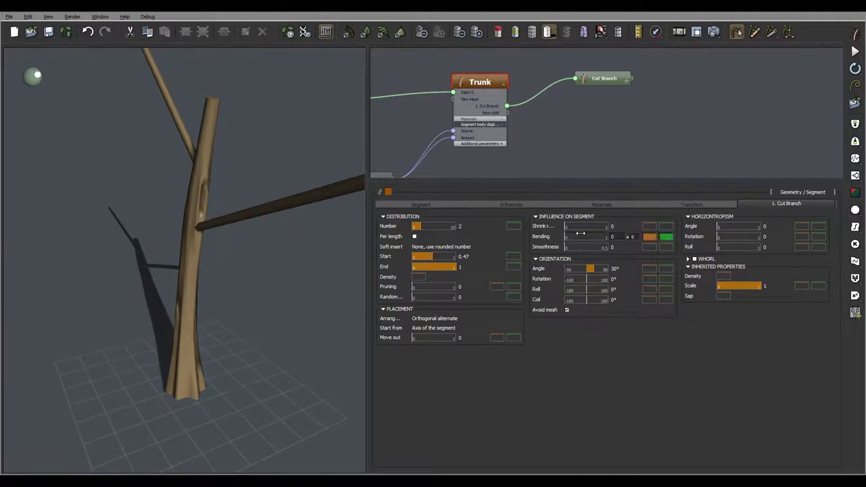
mouse_move(222, 213)
mouse_down()
mouse_move(311, 187)
mouse_move(224, 199)
mouse_move(235, 203)
mouse_up()
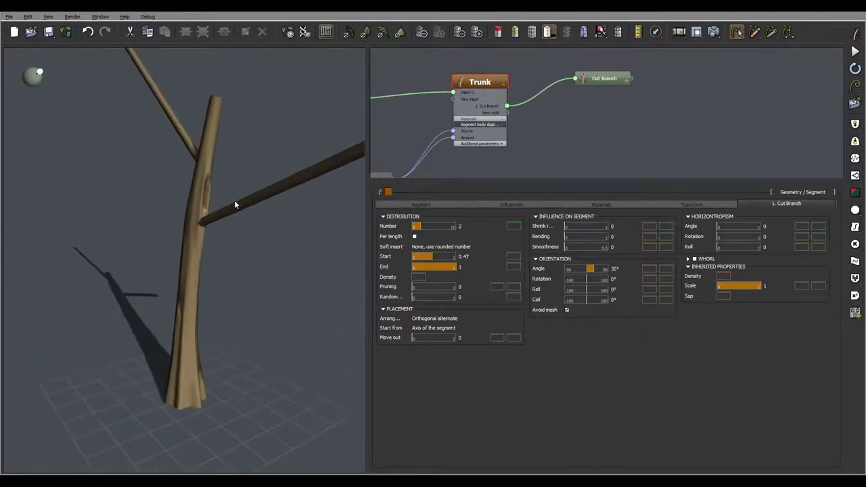
Step: Try a length of 2 on the Cut Branch segment
click(606, 79)
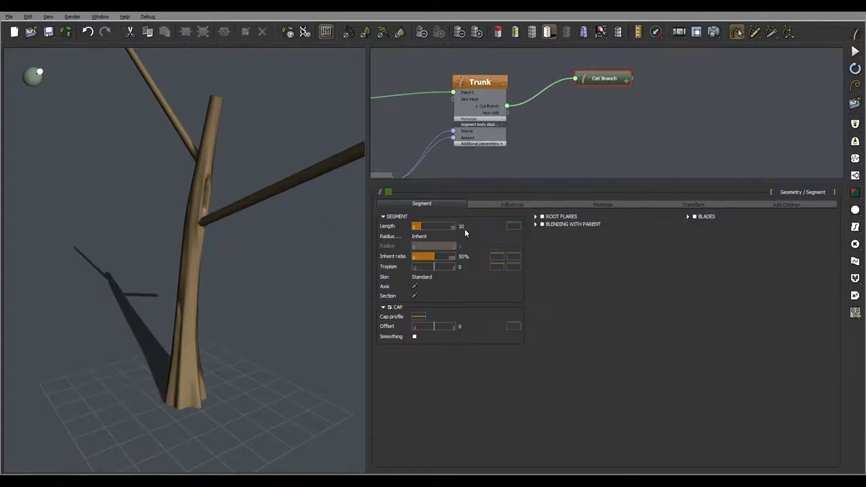
click(464, 229)
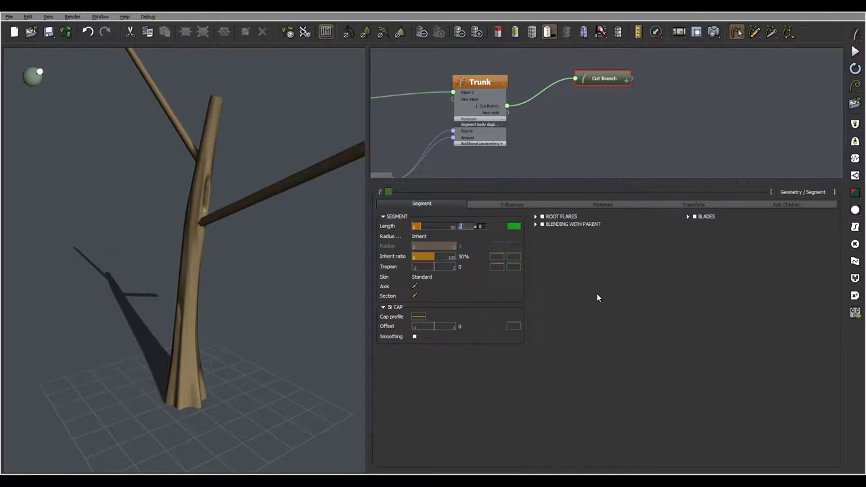
text(2)
key(Return)
drag(307, 251, 257, 221)
Step: Set the Cut Branch segment's length to 1.5 with a variation of 0.1
click(465, 227)
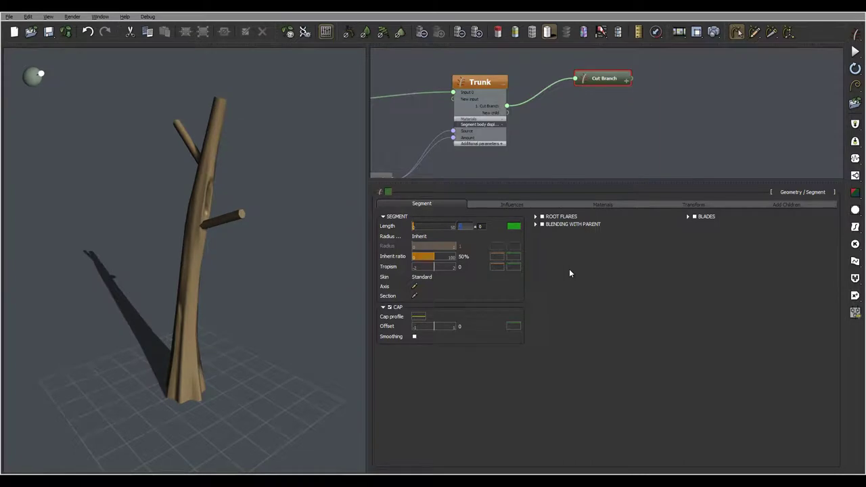
text(1.5)
key(Return)
click(486, 228)
text(0.1)
key(Return)
Step: Enable blending with the parent on the Cut Branch segment and inspect the joints with the trunk
right_drag(249, 184, 240, 180)
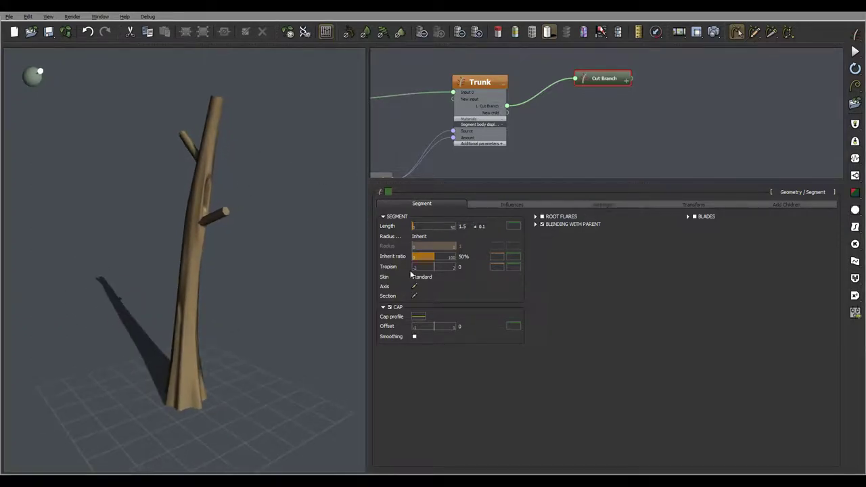
scroll(222, 217, up, 5)
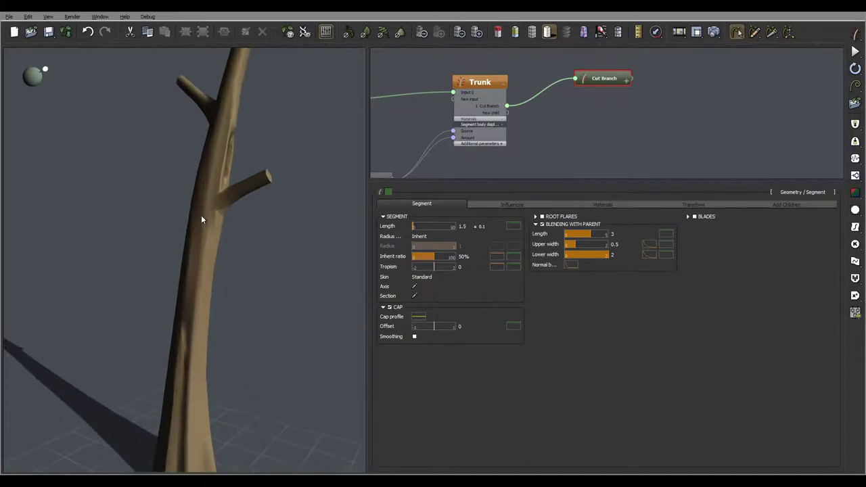
drag(197, 228, 176, 233)
Step: Set the Cut Branch segment's tropism to 3 so the stubs curve
drag(433, 267, 453, 268)
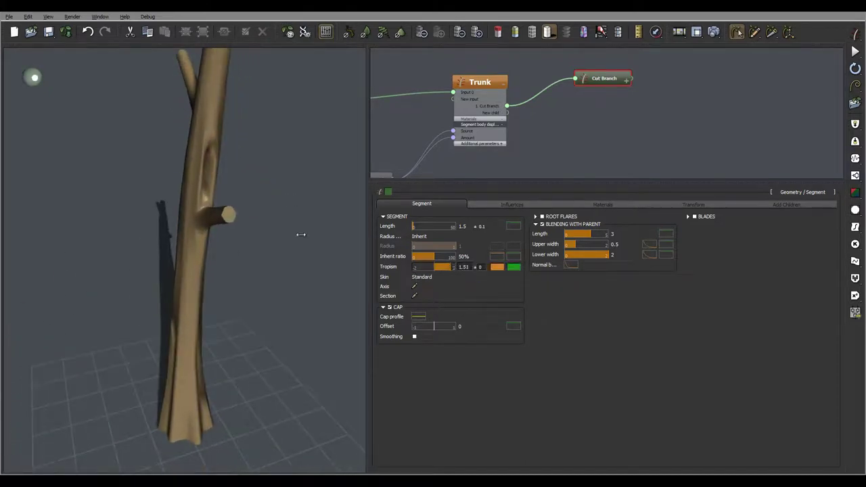
drag(282, 230, 289, 214)
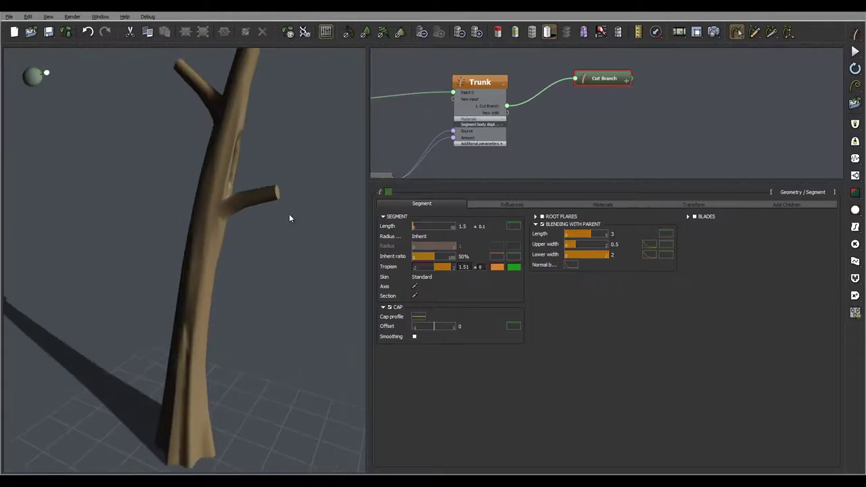
click(466, 267)
text(3)
key(Return)
mouse_move(296, 178)
mouse_down()
mouse_move(313, 169)
mouse_move(213, 171)
mouse_move(280, 176)
mouse_move(286, 188)
mouse_up()
Step: Taper the cut branches by lowering the end keypoint of their inherit ratio profile to about 0.7
click(501, 257)
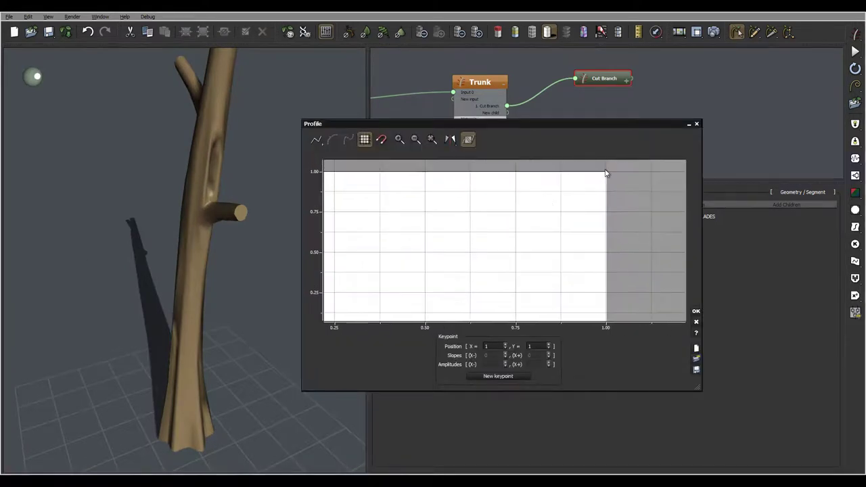
drag(606, 171, 607, 218)
drag(245, 216, 219, 228)
click(692, 312)
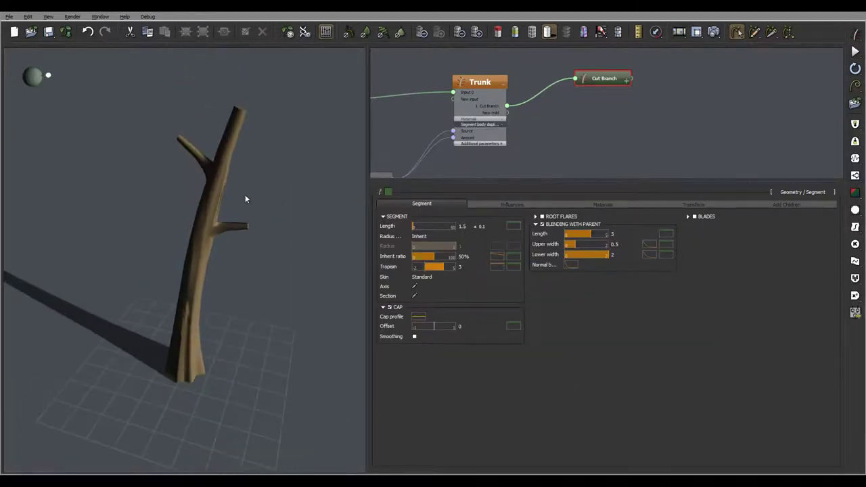
drag(283, 199, 169, 205)
scroll(169, 200, up, 3)
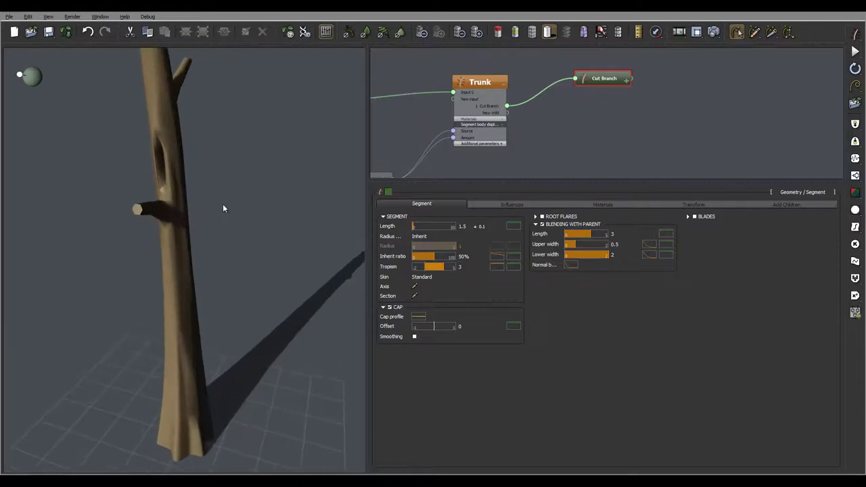
drag(224, 208, 244, 230)
drag(282, 195, 238, 190)
Step: Shorten the Trunk segment to a length of 7 and check its shape from several angles
click(482, 81)
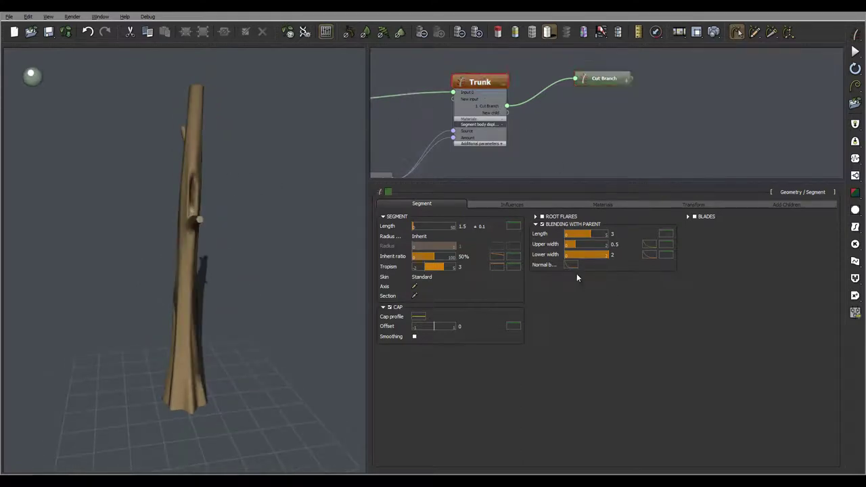
click(425, 201)
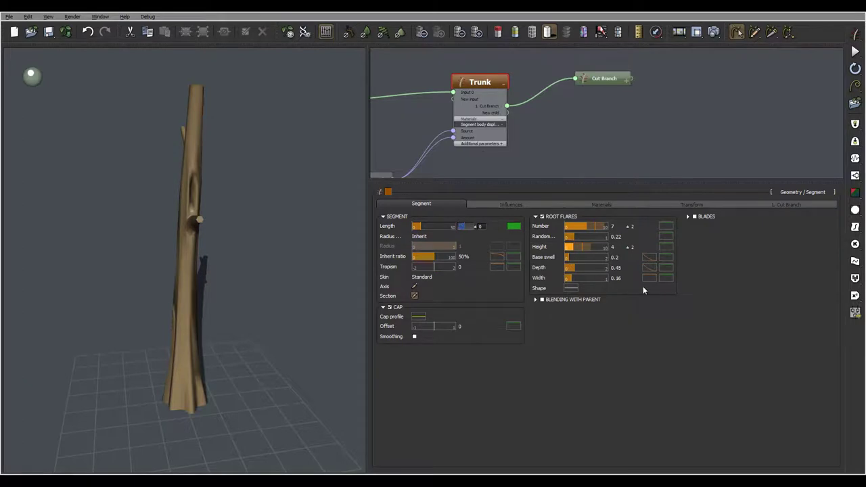
text(7)
key(Return)
right_drag(224, 237, 229, 358)
scroll(227, 353, up, 2)
drag(225, 354, 230, 194)
drag(224, 157, 278, 205)
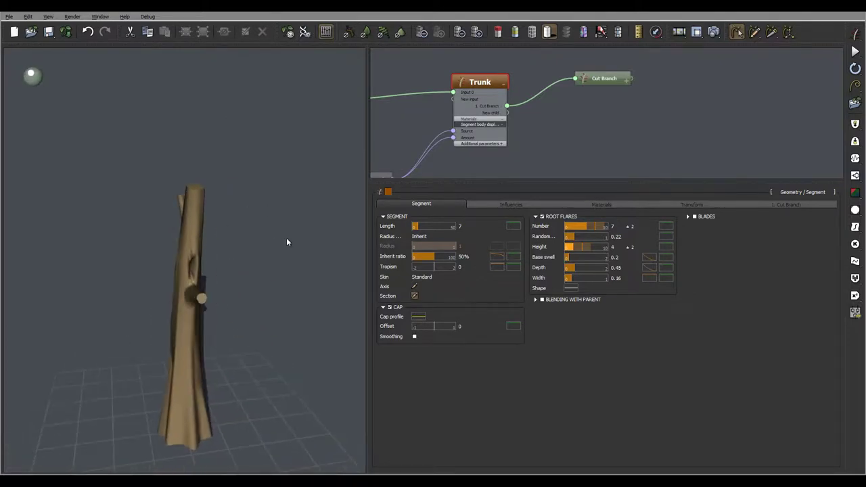
drag(286, 241, 209, 237)
drag(276, 264, 227, 263)
Step: Add a segment node named Branches and connect it to the Trunk node as a new child
click(611, 78)
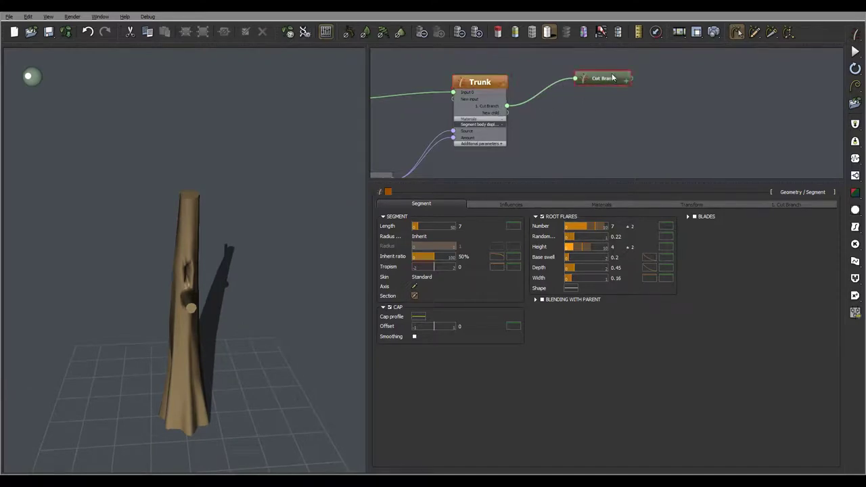
click(603, 105)
right_click(603, 104)
mouse_move(644, 110)
click(580, 109)
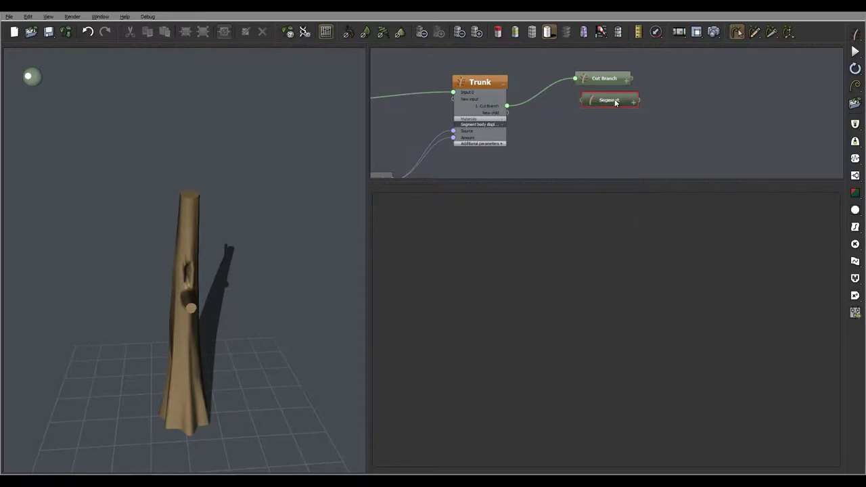
double_click(611, 99)
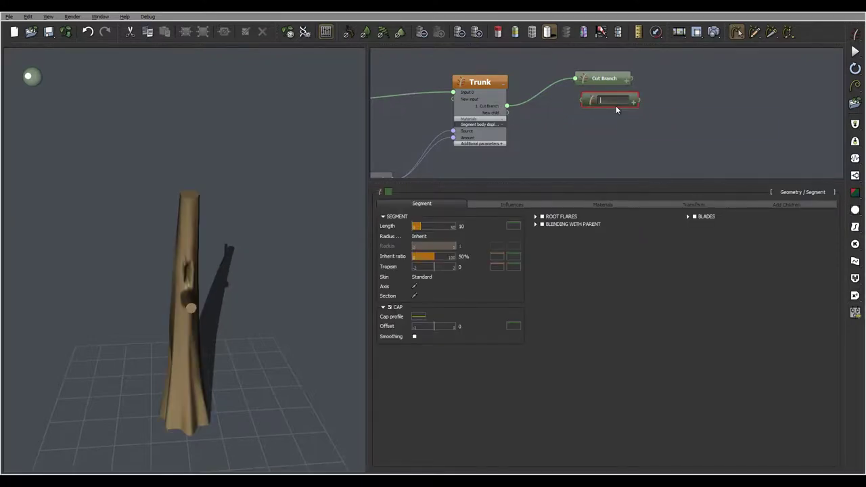
text(Br)
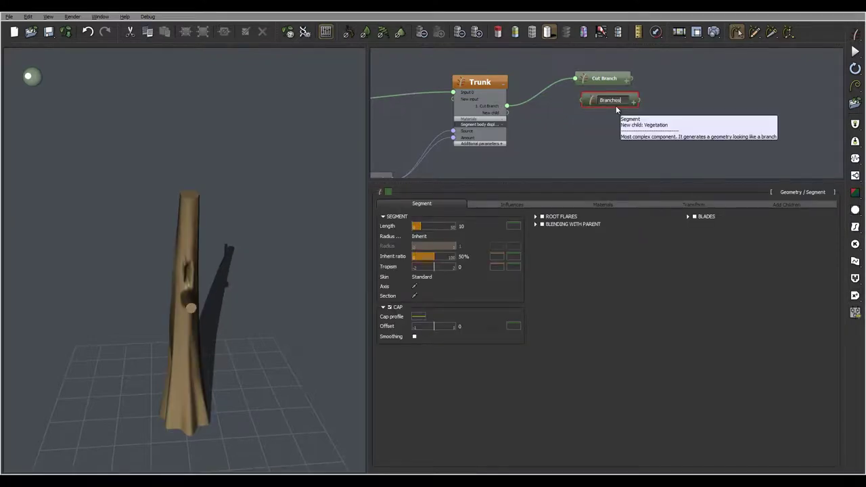
text(anches)
key(Return)
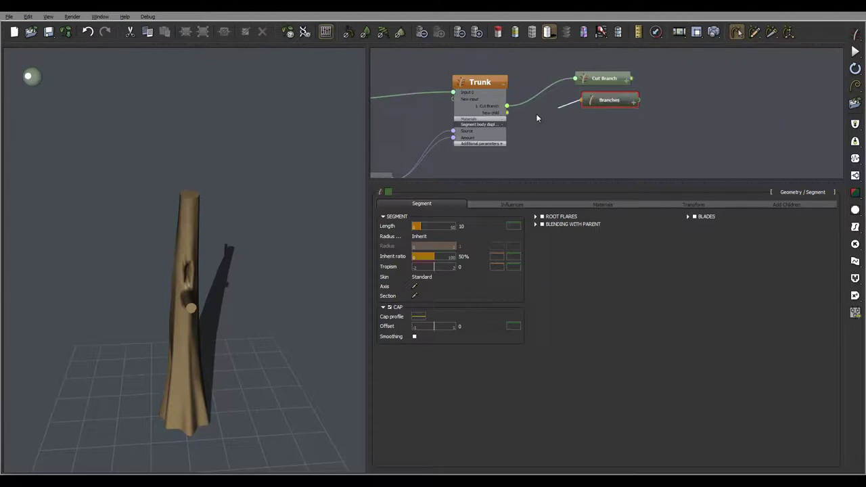
drag(532, 119, 595, 100)
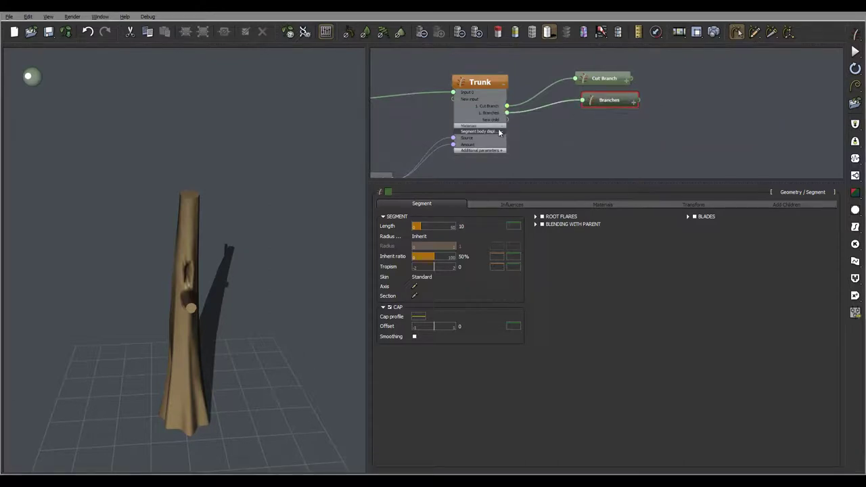
Step: Set the start of the Branches distribution on the Trunk node to 0.83
click(494, 82)
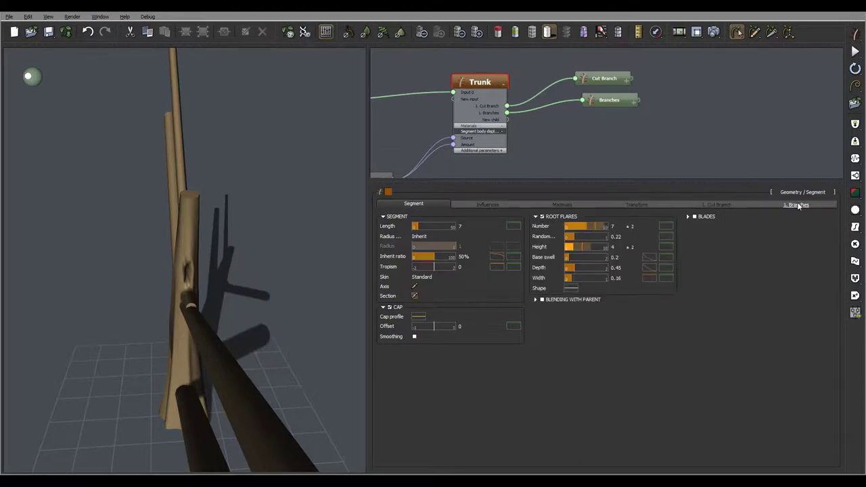
click(797, 205)
drag(227, 245, 325, 244)
drag(429, 257, 438, 256)
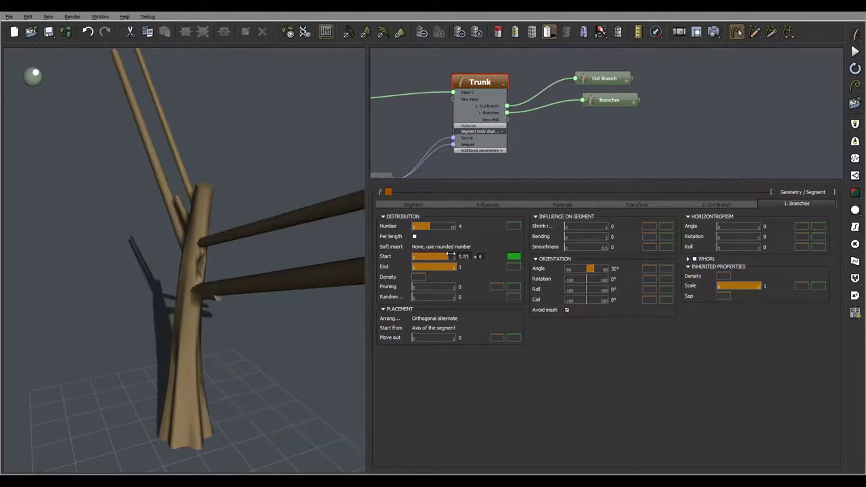
drag(447, 256, 450, 256)
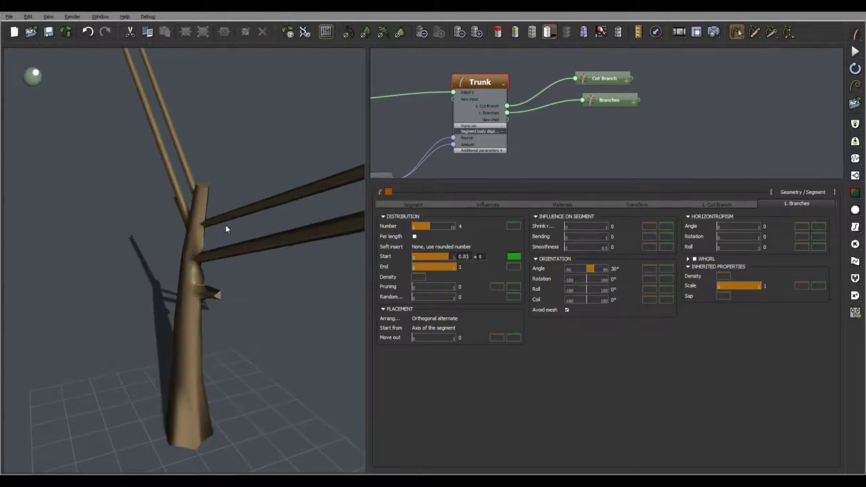
drag(226, 229, 196, 236)
Step: Set the number of Branches on the trunk to 8 with a variation of 1, and their coil to 137°
click(461, 227)
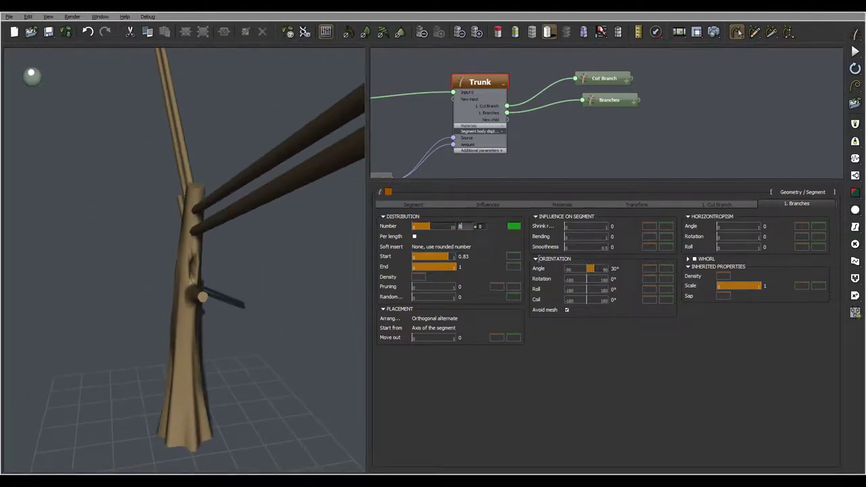
key(Return)
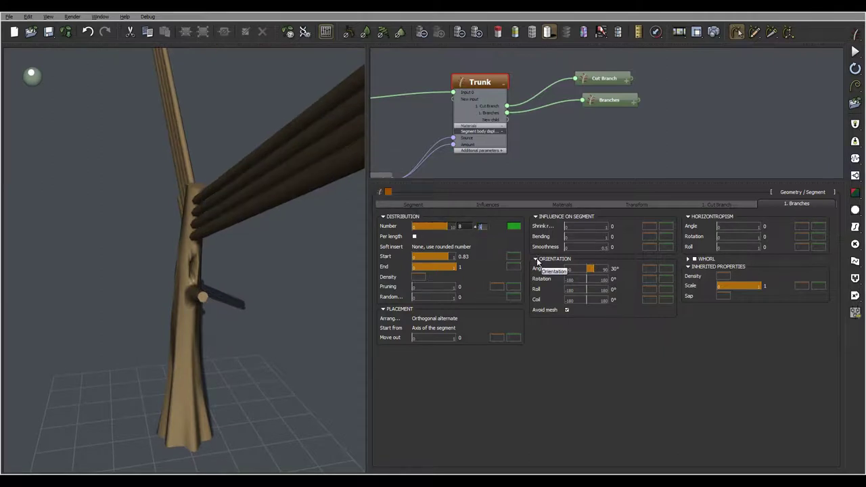
click(620, 302)
text(137)
key(Return)
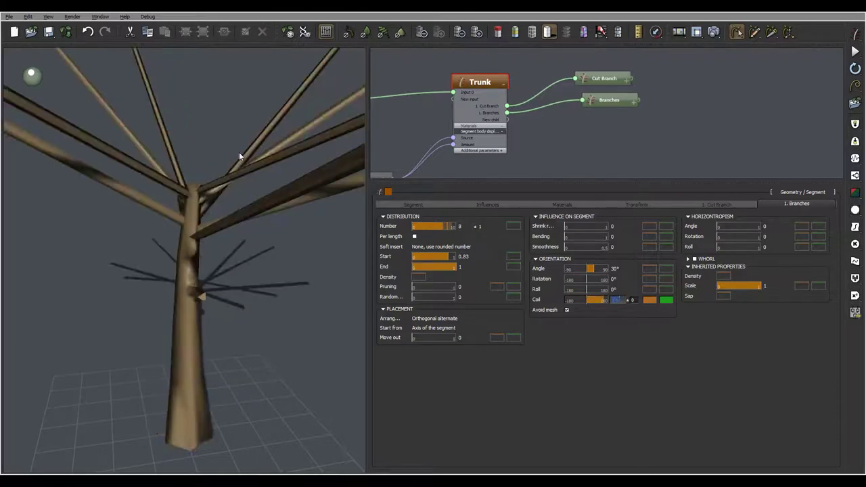
right_drag(239, 152, 242, 176)
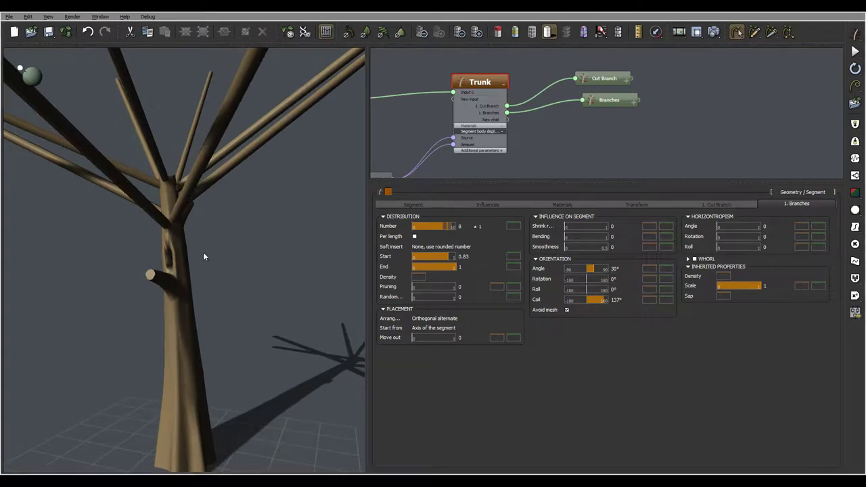
drag(203, 254, 163, 213)
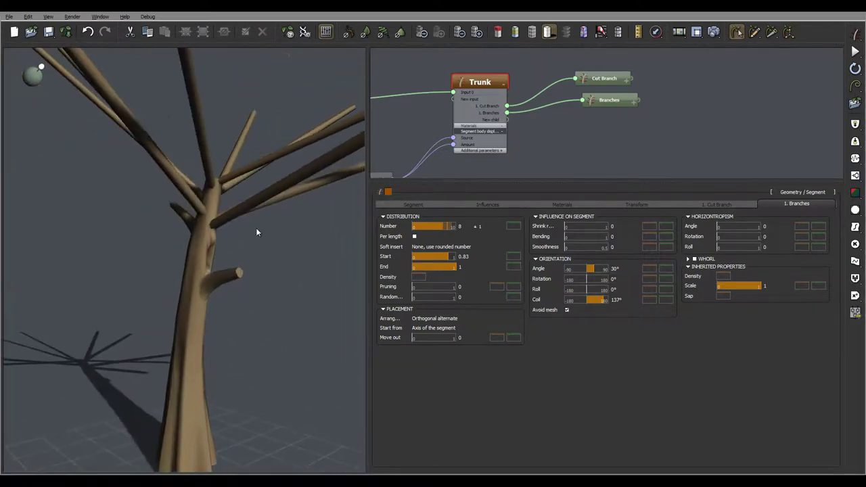
drag(334, 203, 302, 215)
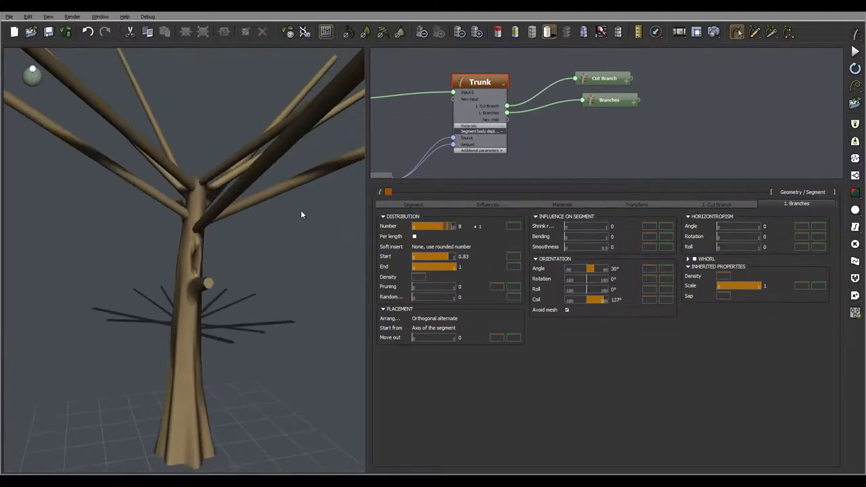
Step: Set the orientation angle of the Branches on the trunk to 0°
click(567, 310)
click(617, 269)
text(0)
key(Return)
drag(217, 194, 255, 211)
Step: Set the end of the Branches distribution on the Trunk node to 0.99
double_click(465, 267)
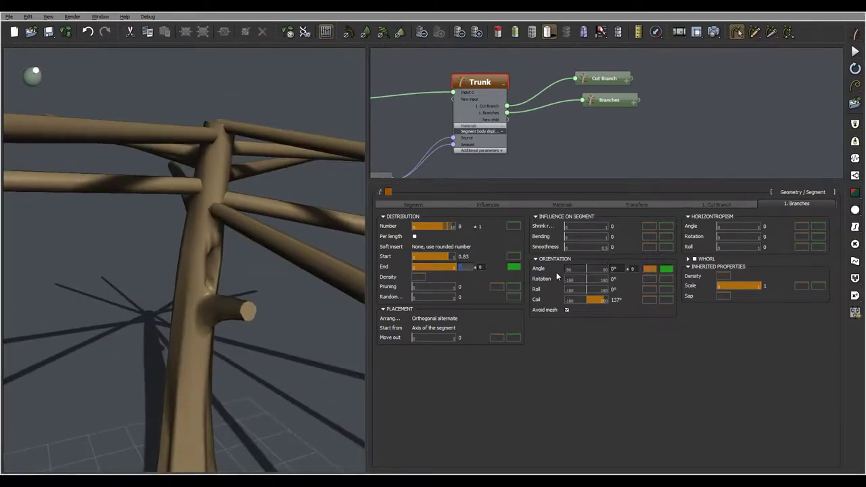
text(0.99)
key(Return)
Step: Set the tropism of the Branches segment to -20
drag(282, 161, 259, 186)
click(615, 99)
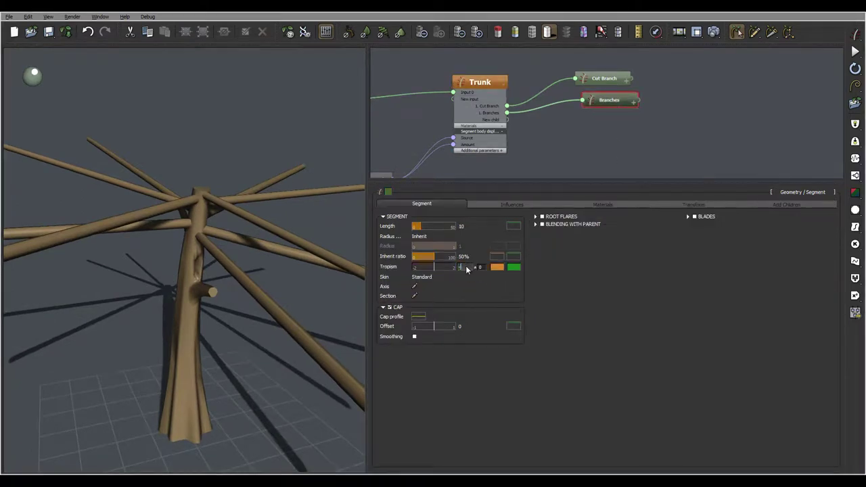
key(Return)
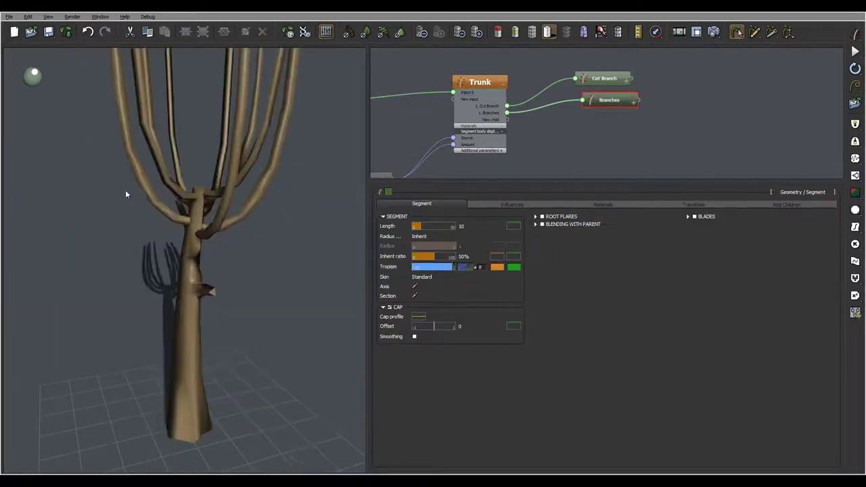
Step: Set the orientation angle of the Branches on the Trunk node to 45°
drag(224, 205, 250, 223)
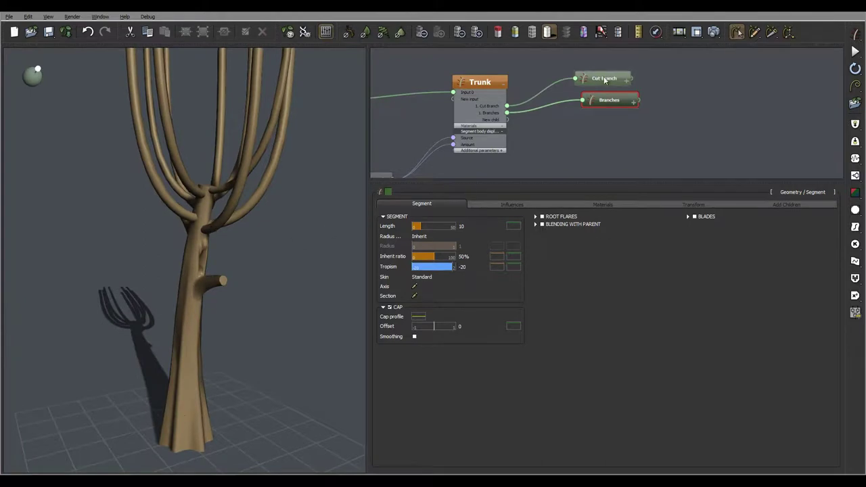
click(493, 81)
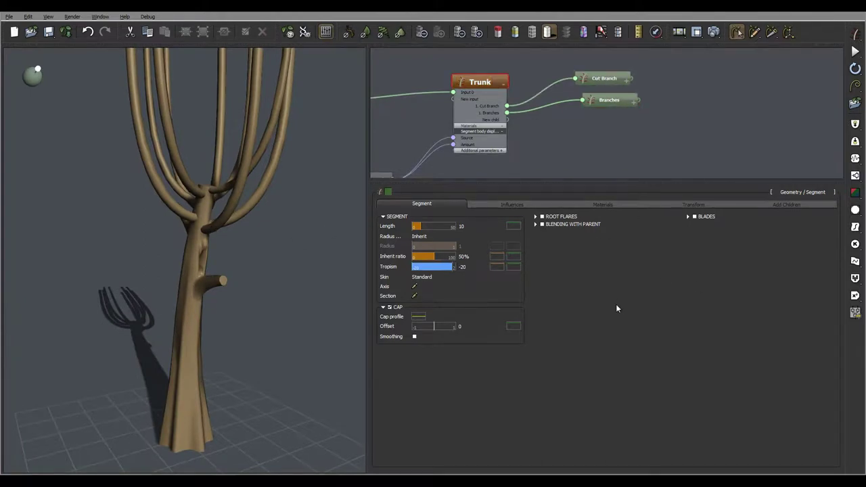
click(617, 269)
text(45)
key(Return)
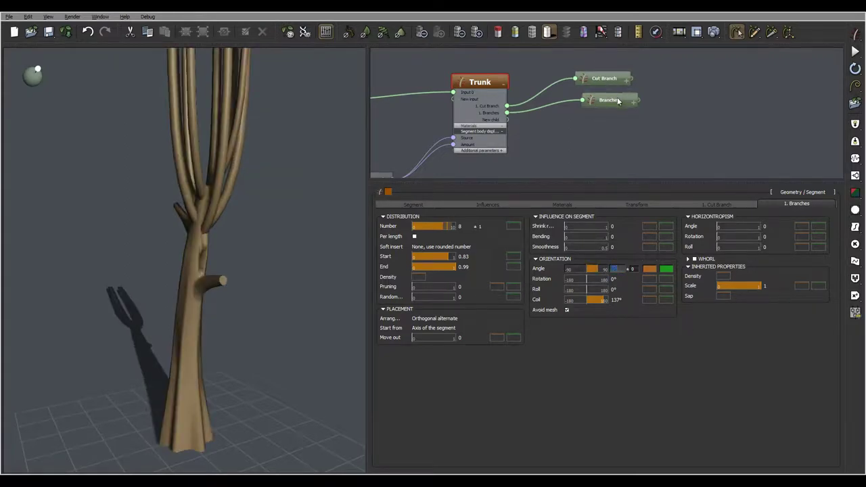
Step: Try a tropism of 20 on the Branches segment
click(620, 100)
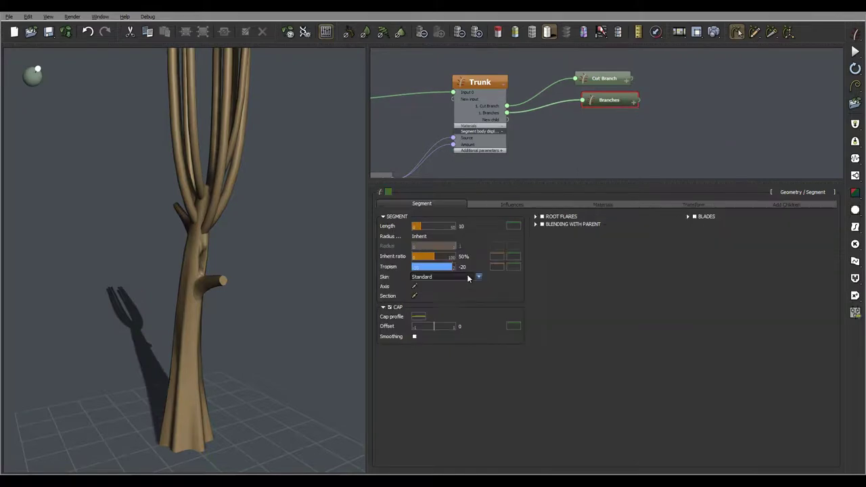
click(467, 268)
text(20)
key(Return)
Step: Try a tropism of 10 on the Branches segment
middle_drag(313, 202, 248, 220)
click(470, 267)
text(10)
key(Return)
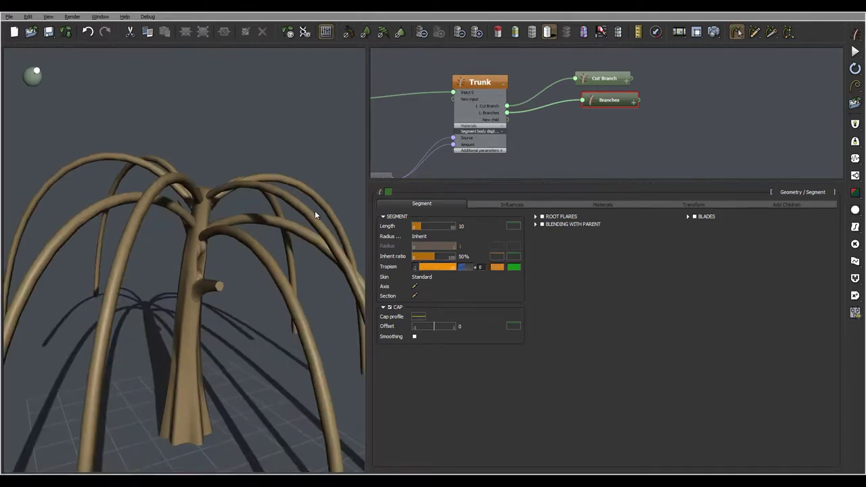
Step: Inspect the drooping branches from several sides and set the Branches segment's tropism to -10
middle_drag(315, 210, 339, 187)
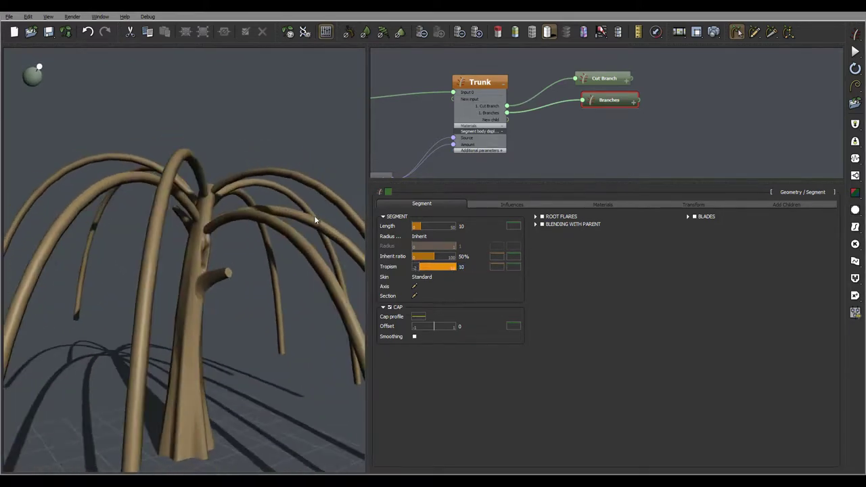
drag(313, 220, 203, 218)
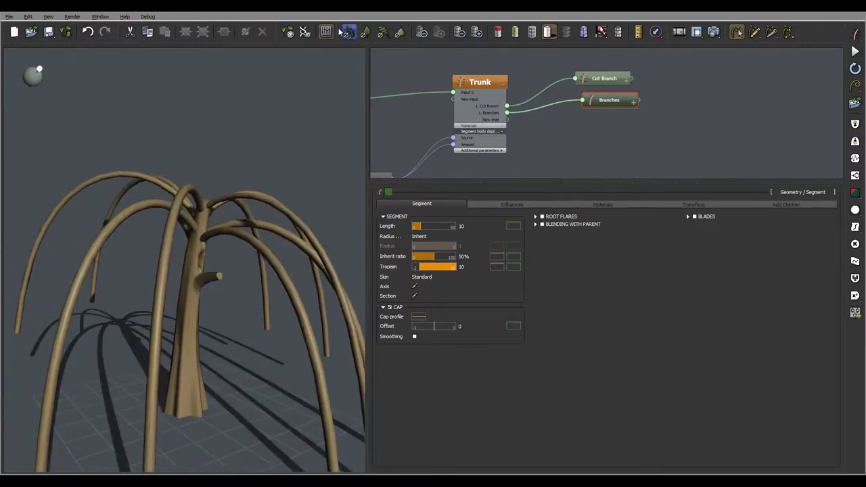
mouse_move(295, 196)
right_down()
mouse_move(223, 222)
mouse_move(290, 202)
right_up()
drag(290, 206, 257, 248)
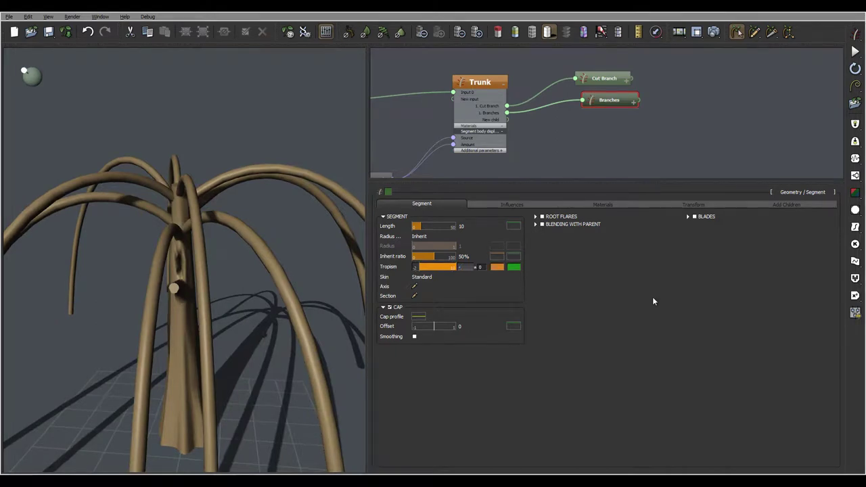
key(Return)
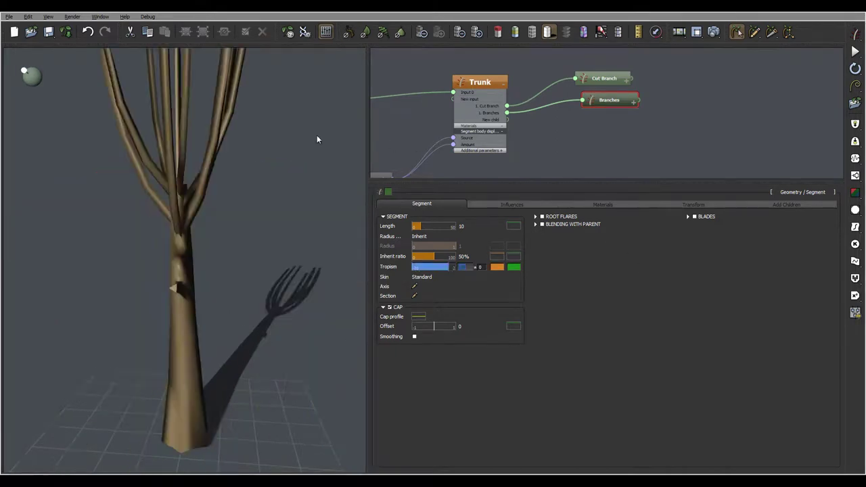
Step: Set the orientation angle of the Branches on the Trunk node to 10° and give it a variation
click(506, 84)
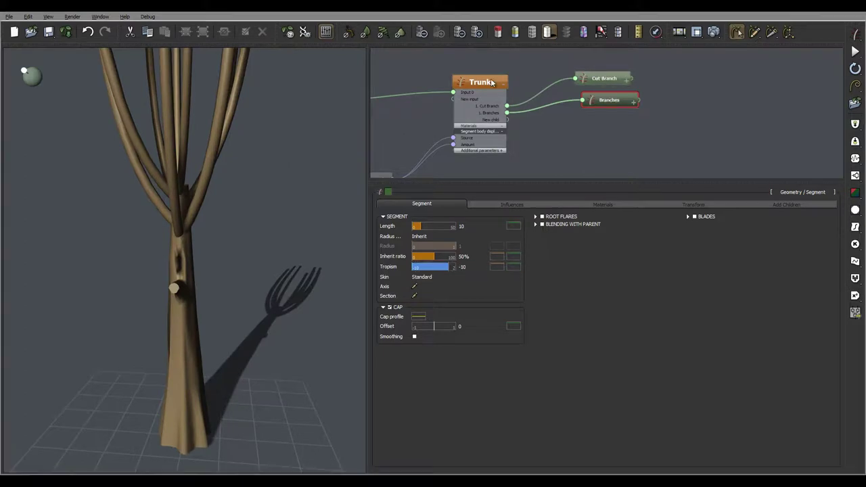
double_click(626, 269)
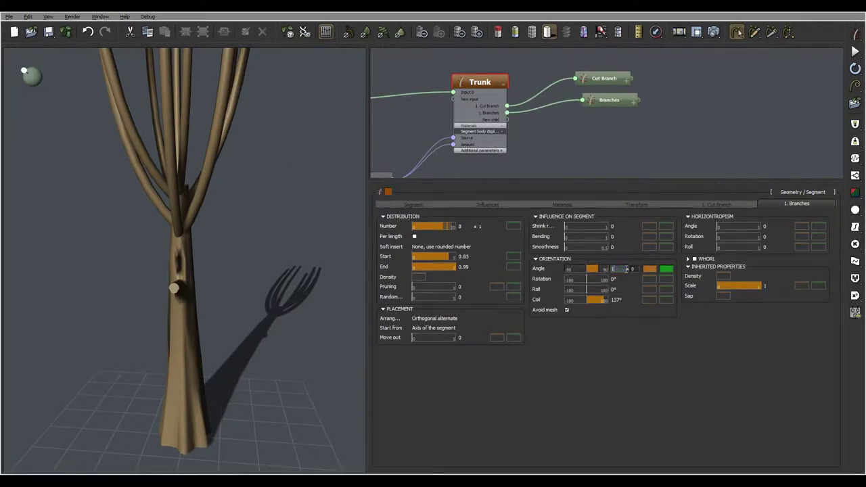
drag(36, 155, 248, 212)
mouse_move(639, 269)
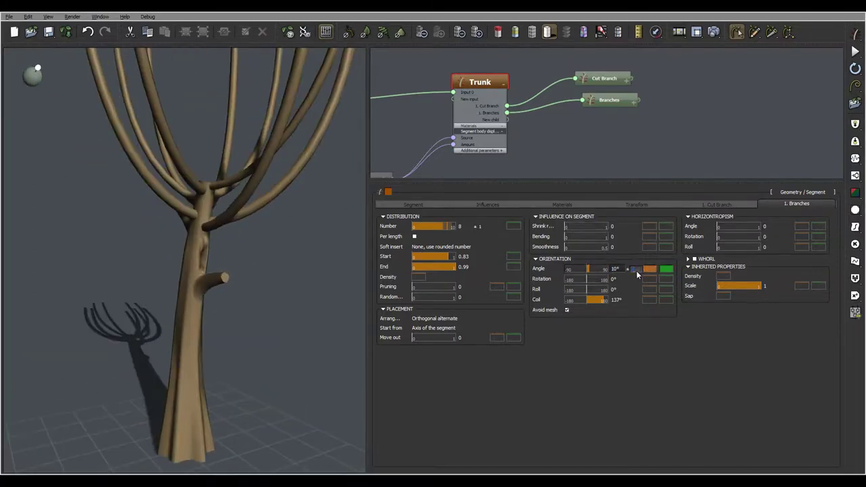
click(636, 270)
drag(318, 243, 173, 184)
Step: Edit the tropism profile of the Branches segment so its end keypoint at X = 1 drops to about -0.88, and accept it
click(619, 100)
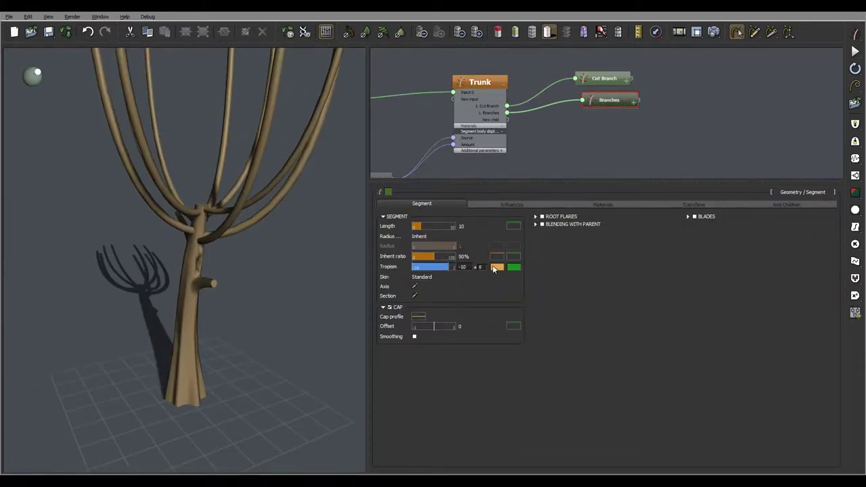
click(495, 268)
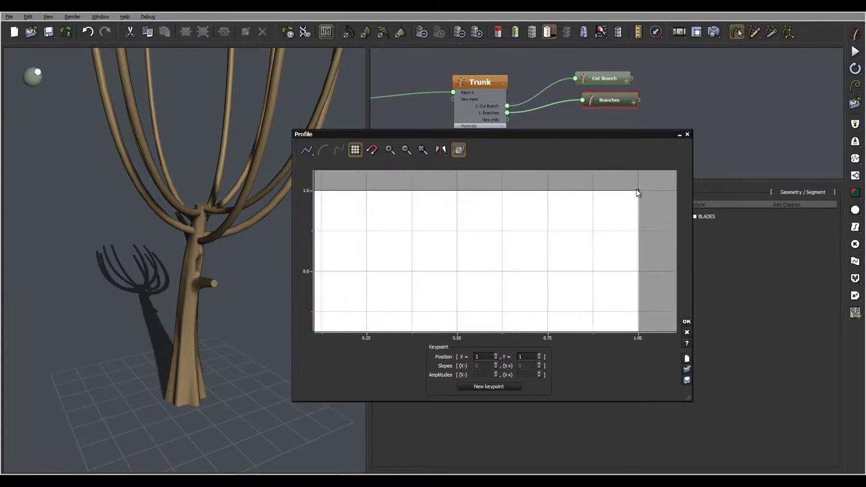
drag(638, 191, 638, 317)
right_drag(233, 77, 235, 99)
middle_drag(533, 262, 555, 229)
drag(443, 214, 460, 178)
middle_drag(580, 286, 548, 277)
drag(628, 275, 628, 301)
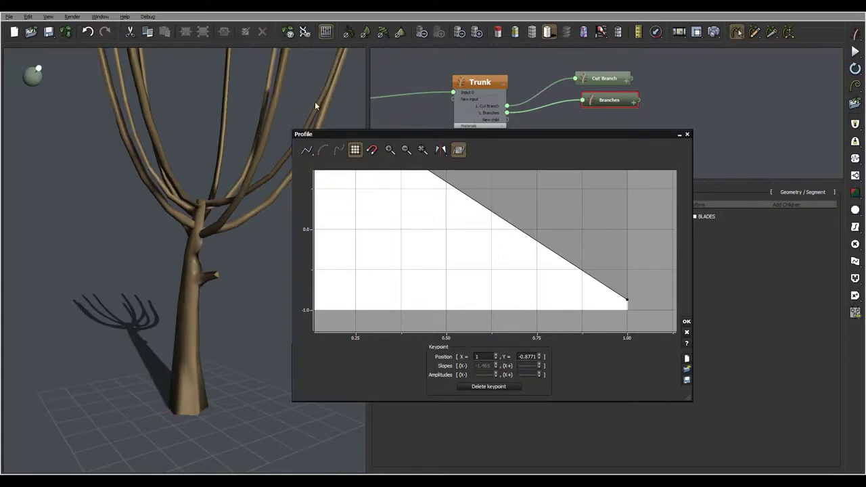
drag(212, 126, 195, 89)
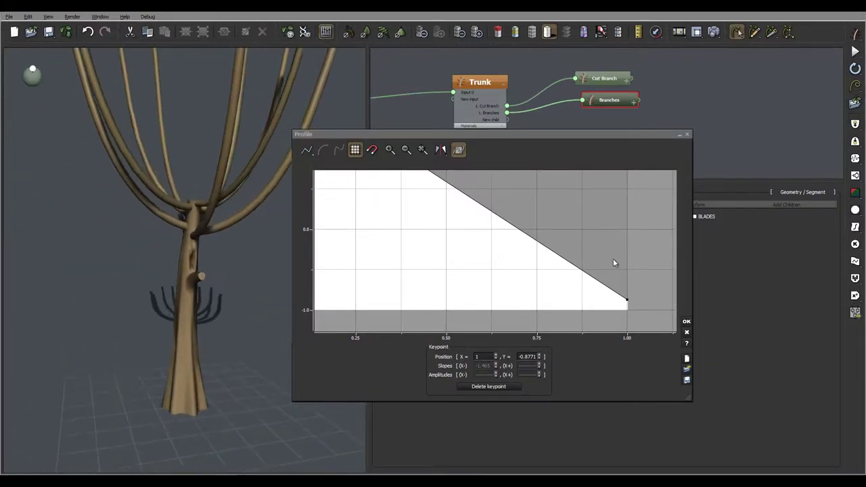
click(684, 322)
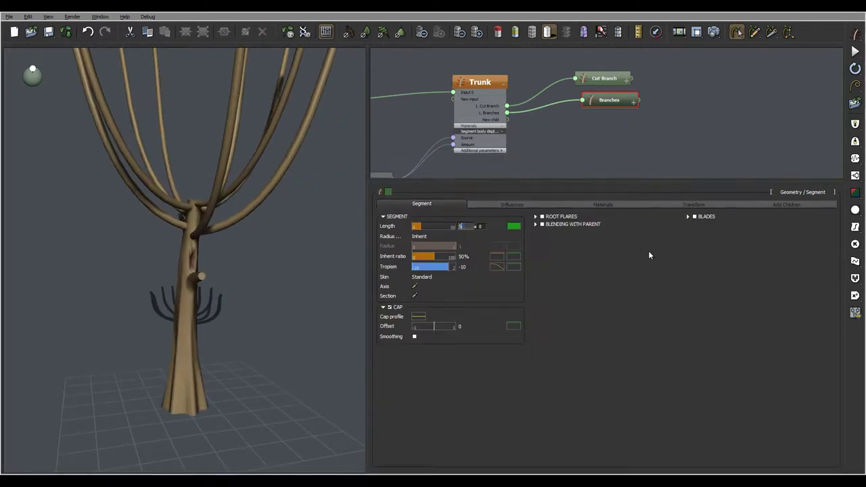
Step: Shorten the Branches segment to a length of 5
key(Return)
right_drag(227, 147, 228, 196)
drag(227, 195, 469, 263)
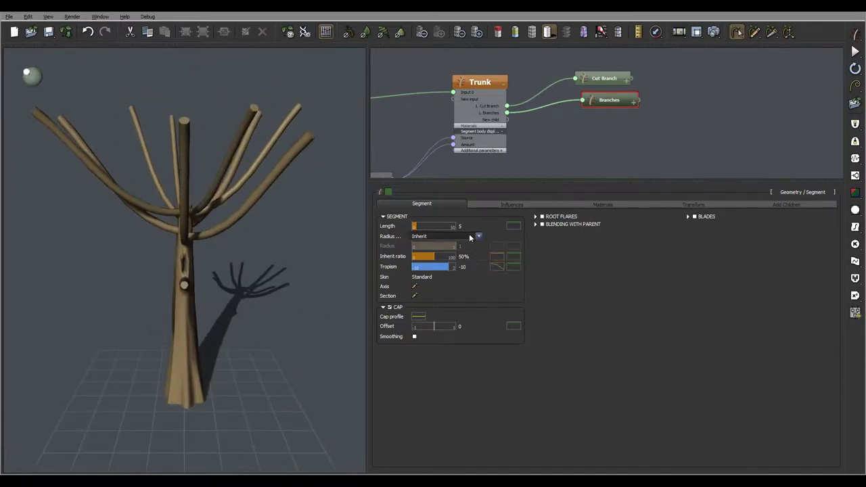
Step: Set the length of the Branches segment to 4 with a variation of 1
double_click(469, 226)
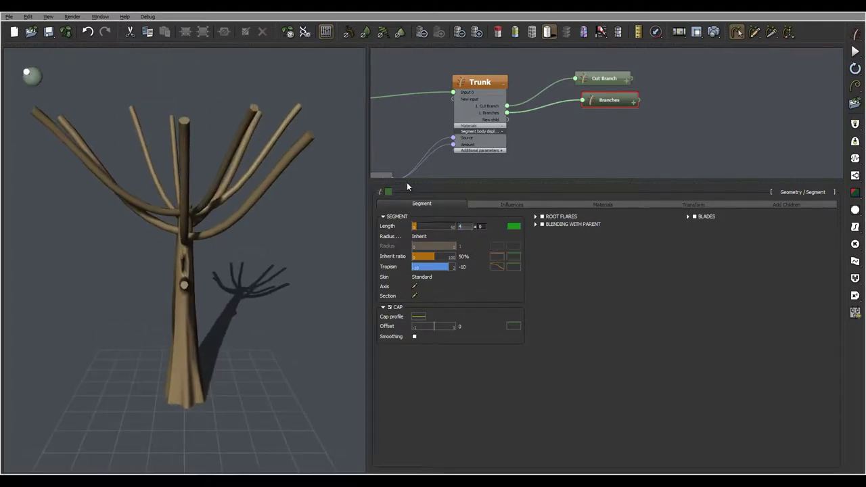
drag(494, 231, 491, 231)
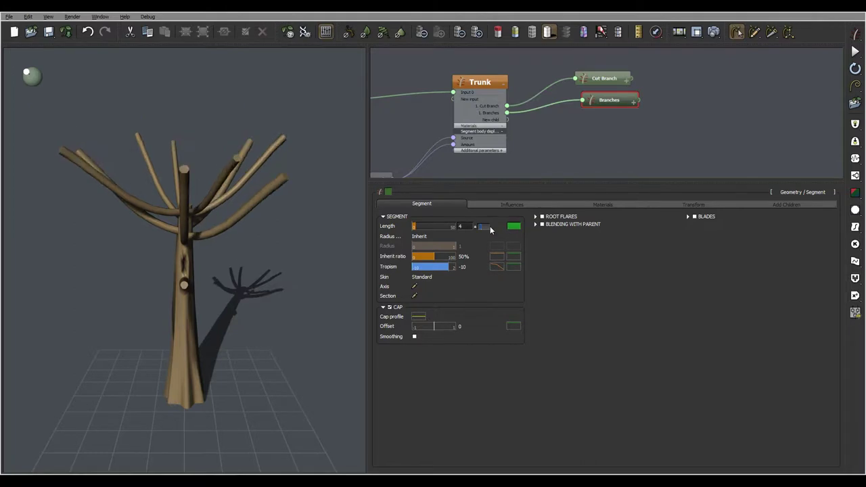
drag(295, 176, 490, 249)
Step: Taper the Branches by lowering the end keypoint of their inherit ratio profile to about 0.26, and accept the profile
click(501, 259)
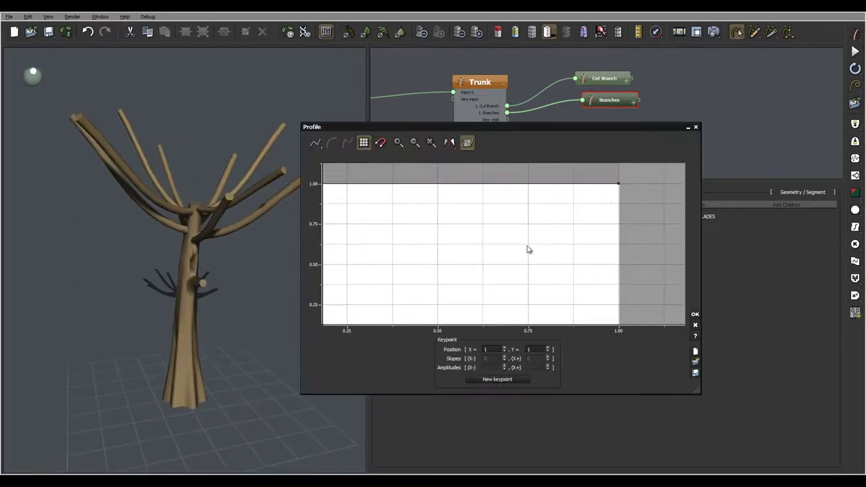
drag(618, 184, 621, 303)
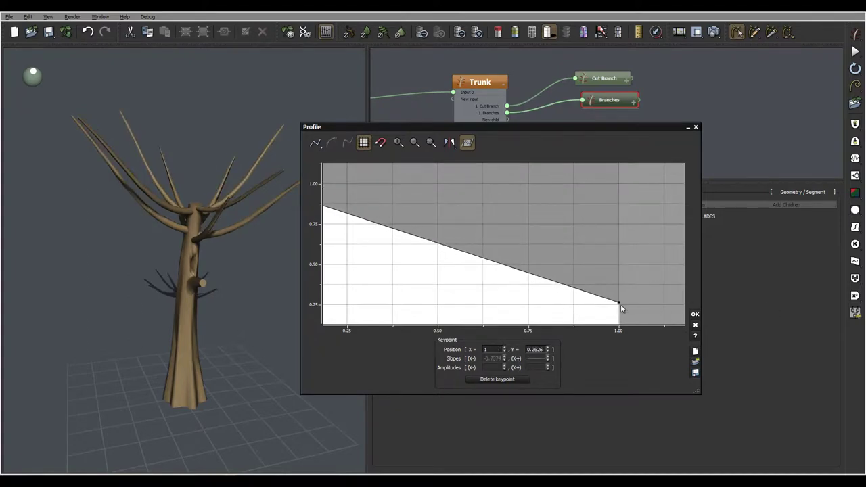
click(695, 314)
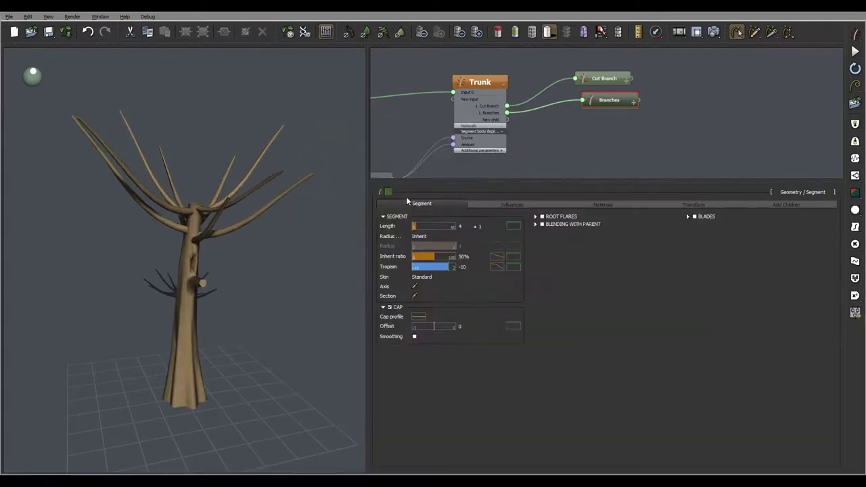
Step: Set the axis perturbation strength of the Branches segment to 0.39
click(523, 205)
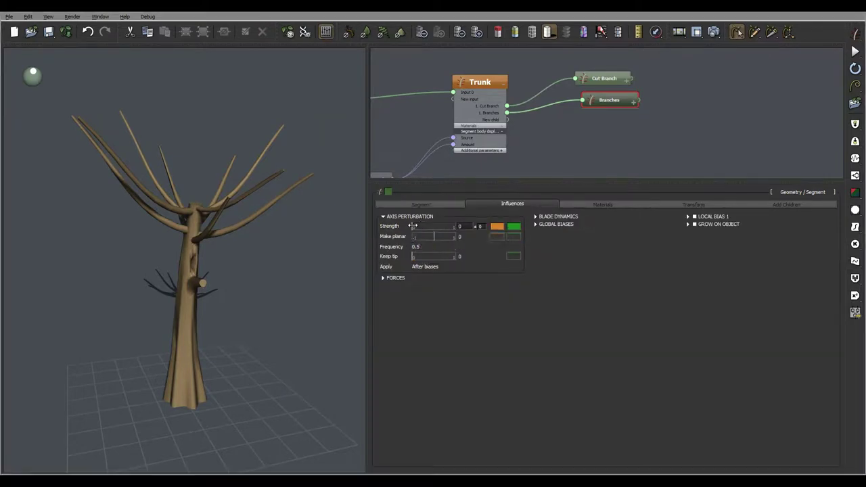
drag(425, 226, 430, 225)
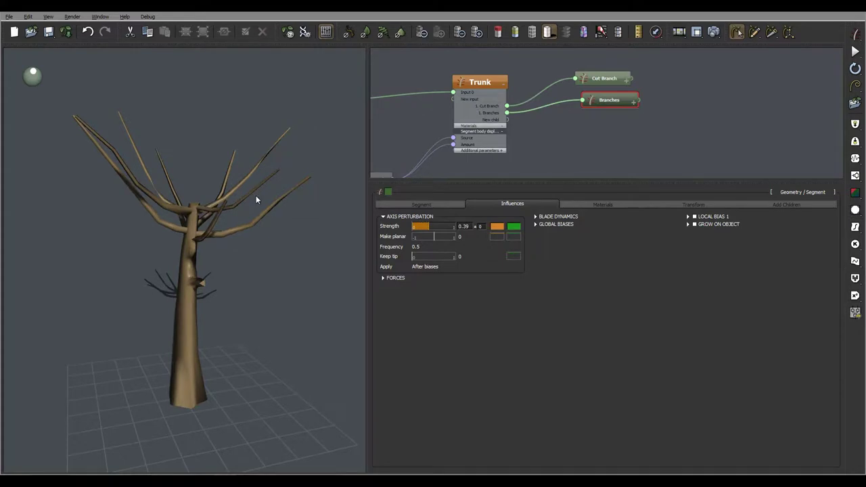
drag(256, 199, 140, 144)
drag(232, 160, 311, 203)
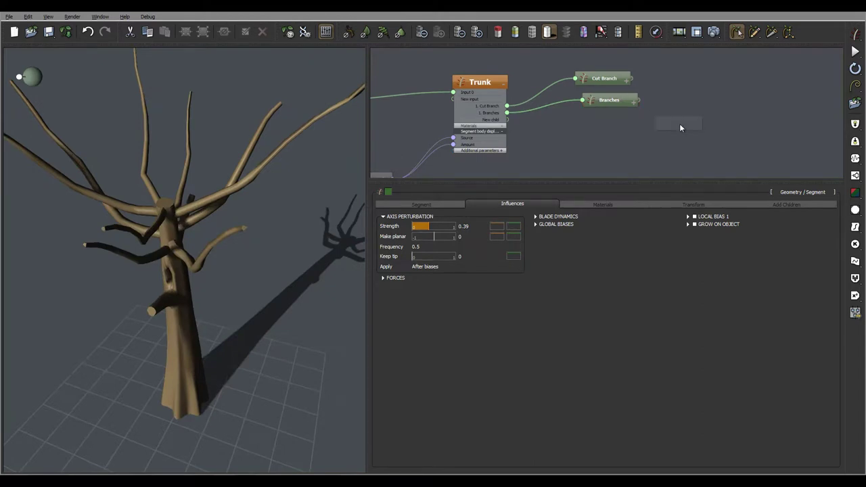
Step: Duplicate the Branches node and connect the copy as a child of the original Branches node
key(ctrl+c)
key(ctrl+v)
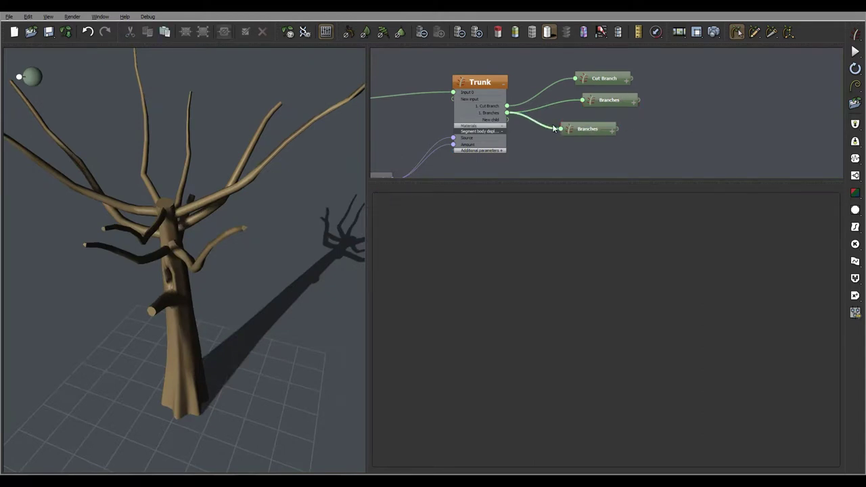
click(585, 129)
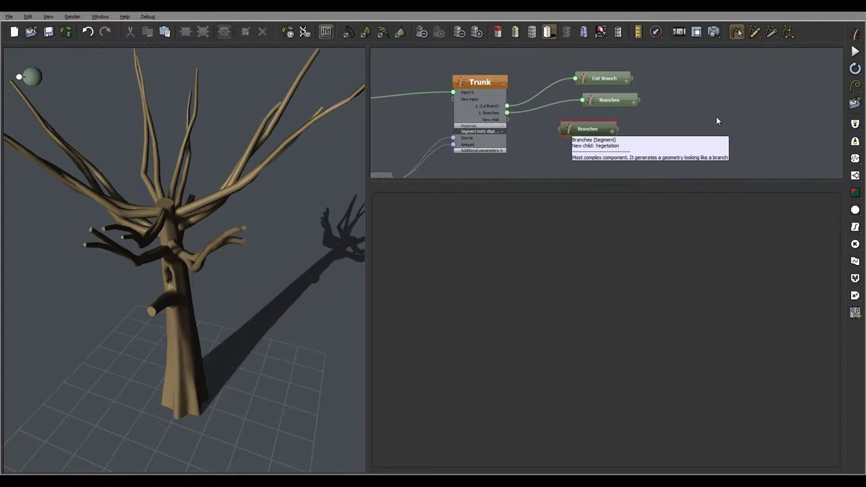
drag(612, 131, 637, 100)
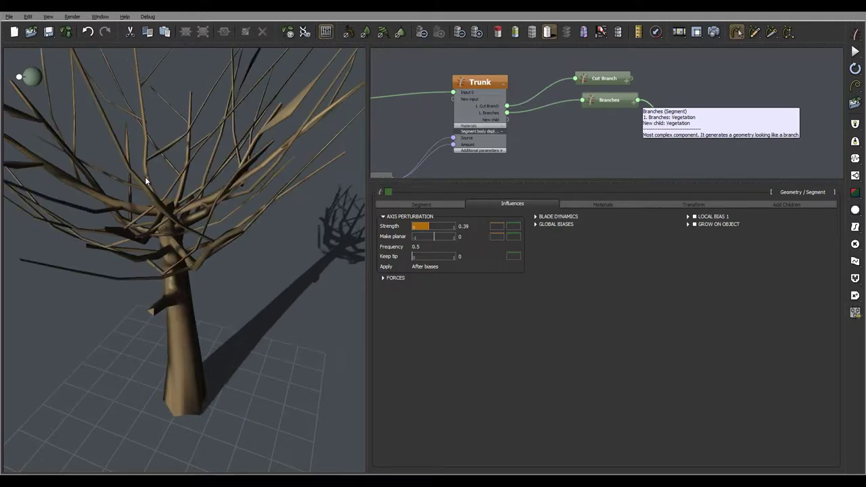
right_drag(146, 177, 226, 130)
drag(225, 133, 257, 220)
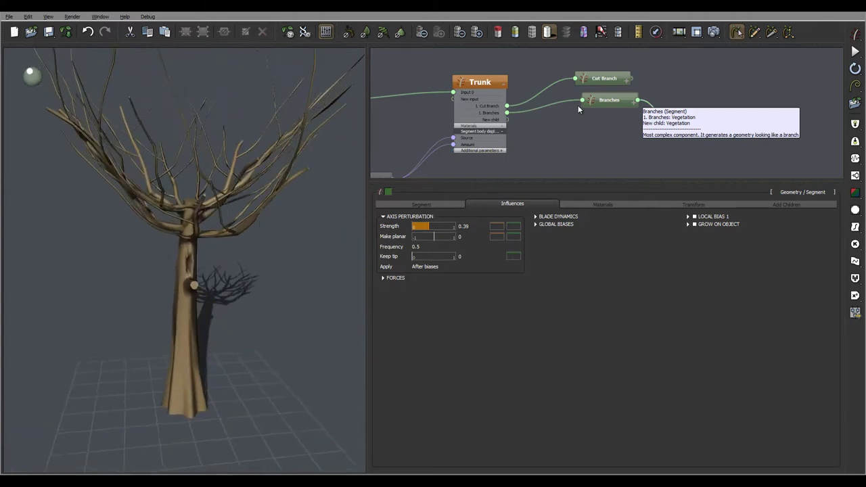
Step: Set the orientation angle of the child branches growing from the parent Branches node to 0°
click(613, 100)
click(634, 103)
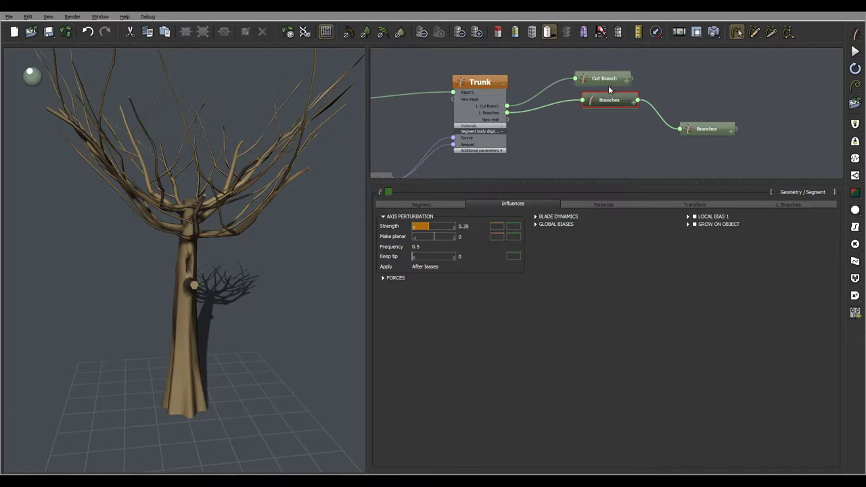
click(789, 204)
double_click(618, 268)
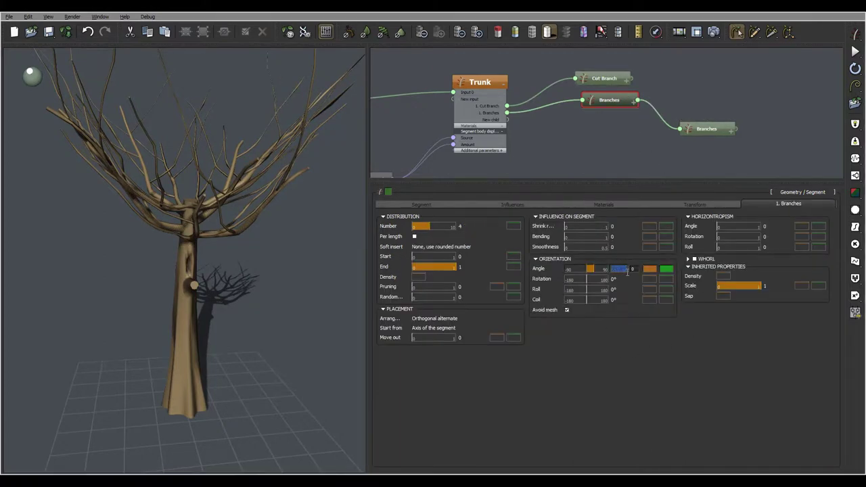
text(0)
key(Return)
mouse_move(259, 141)
mouse_down()
mouse_move(236, 156)
mouse_move(286, 143)
mouse_up()
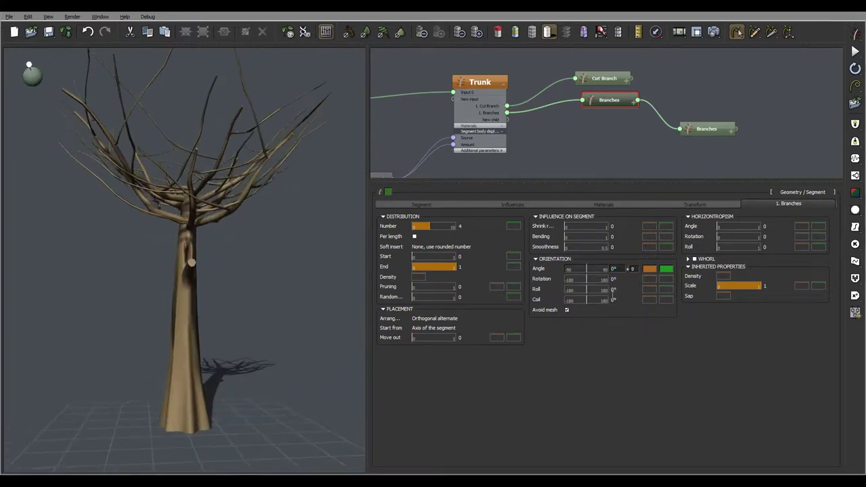
Step: Set the coil of the child branches on the parent Branches node to 137°
double_click(617, 300)
text(137)
key(Return)
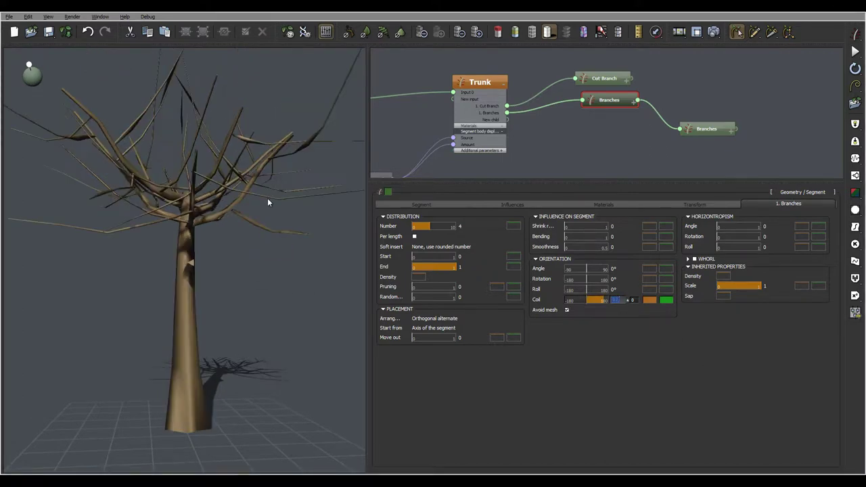
mouse_move(268, 201)
mouse_down()
mouse_move(219, 189)
mouse_move(155, 203)
mouse_move(209, 252)
mouse_move(248, 234)
mouse_move(244, 205)
mouse_move(258, 222)
mouse_move(291, 206)
mouse_up()
Step: Set the segment length of the child Branches node to 2
click(724, 127)
click(512, 204)
click(465, 226)
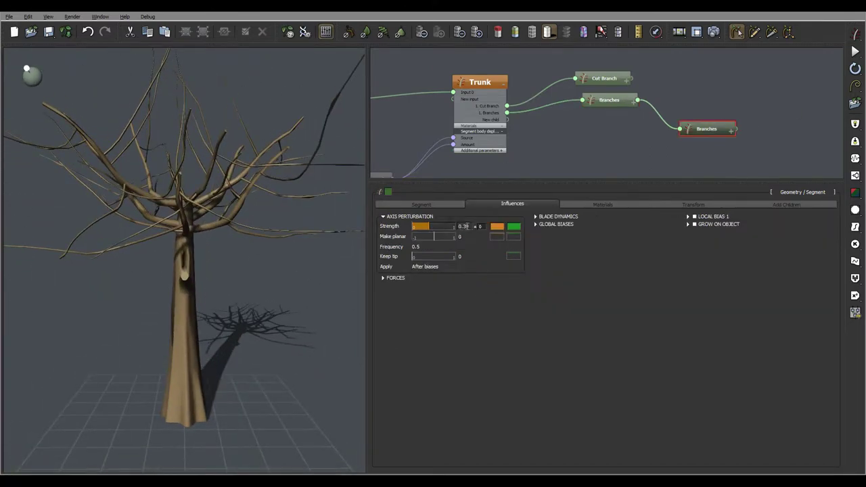
click(423, 204)
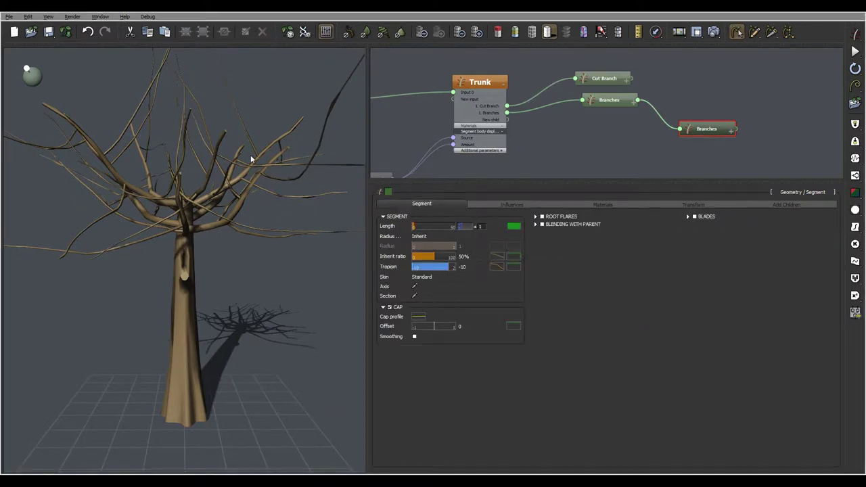
key(Return)
Step: Examine the crown, the cut branch and the trunk's knothole from several angles and distances
right_drag(286, 196, 224, 162)
drag(225, 166, 97, 85)
drag(250, 252, 195, 265)
scroll(210, 270, up, 4)
scroll(195, 264, up, 2)
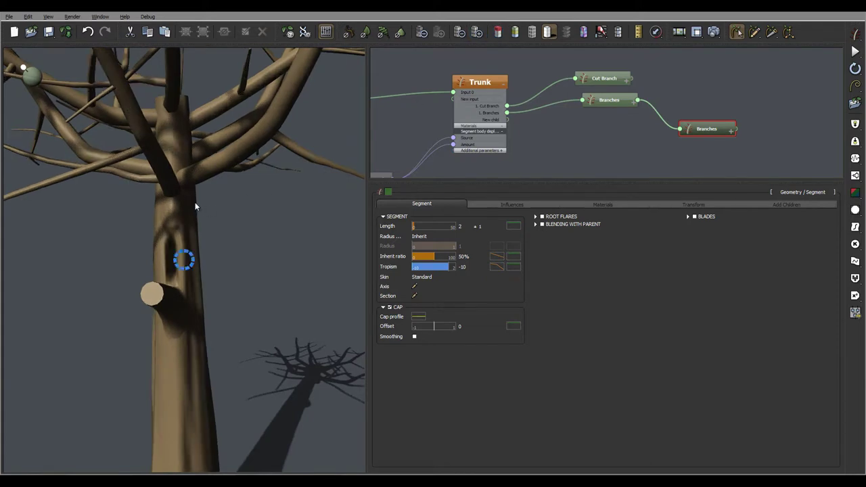
drag(196, 201, 188, 340)
scroll(143, 270, down, 5)
drag(209, 287, 296, 301)
drag(198, 308, 215, 298)
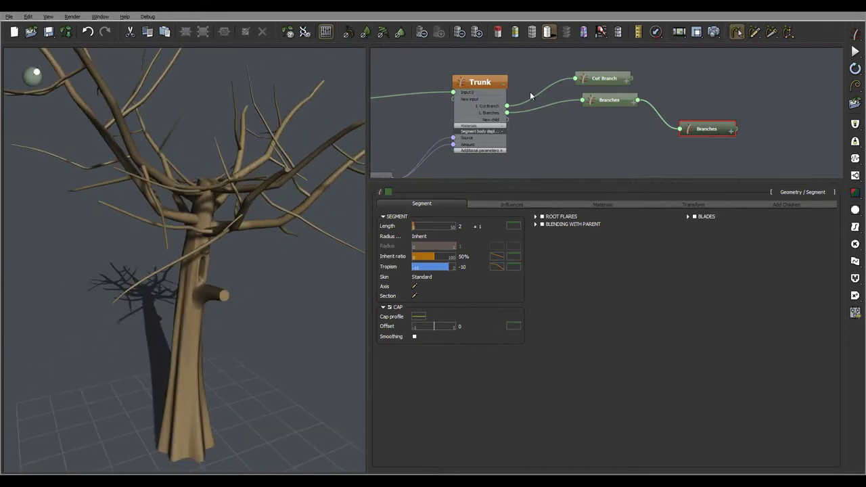
Step: Review the Trunk's segment body displacement settings and its Grainy Fractal connections against the trunk surface
click(487, 82)
click(602, 204)
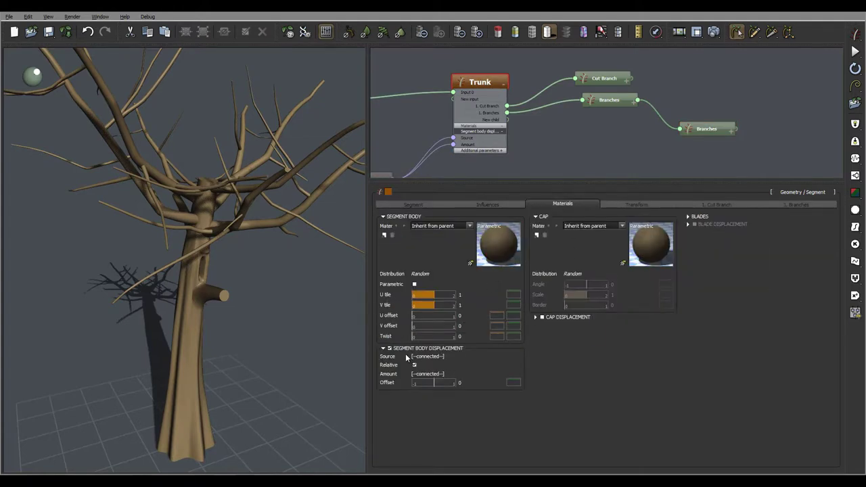
middle_drag(548, 138, 591, 91)
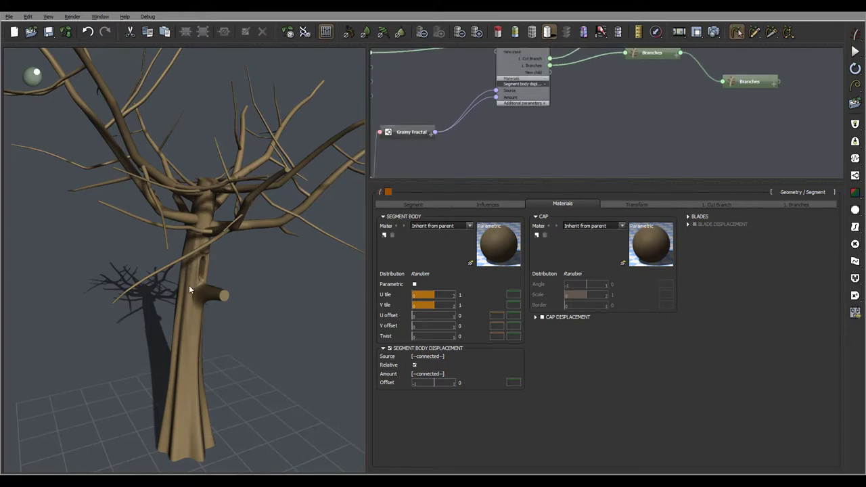
mouse_move(187, 284)
middle_down()
mouse_move(244, 261)
mouse_move(187, 299)
middle_up()
drag(188, 303, 189, 238)
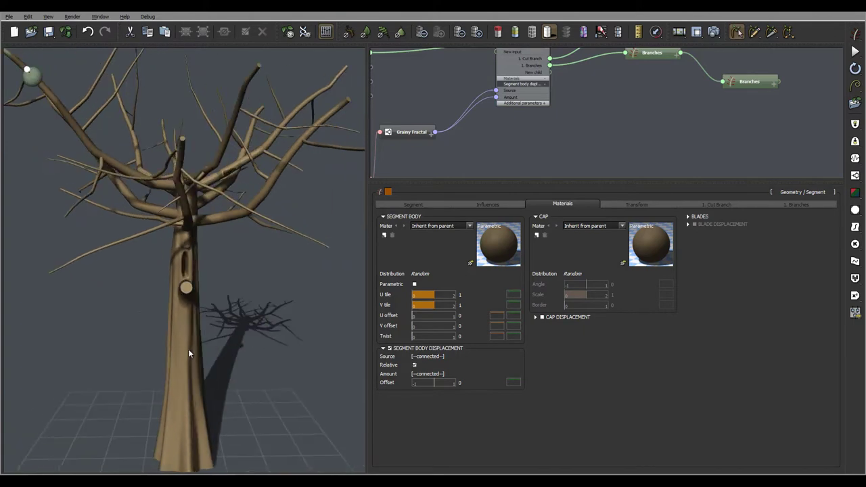
drag(190, 268, 214, 169)
Step: Edit the Trunk's cap profile, adding a keypoint near the start at 0.5 and another at about X 0.076, Y 0.27
click(423, 204)
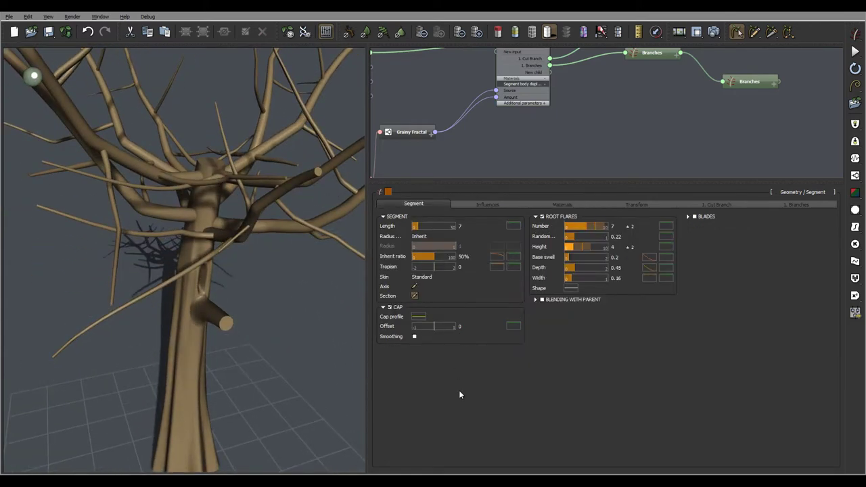
click(419, 317)
middle_drag(412, 262, 493, 232)
click(334, 272)
key(Insert)
click(358, 276)
drag(356, 271, 351, 308)
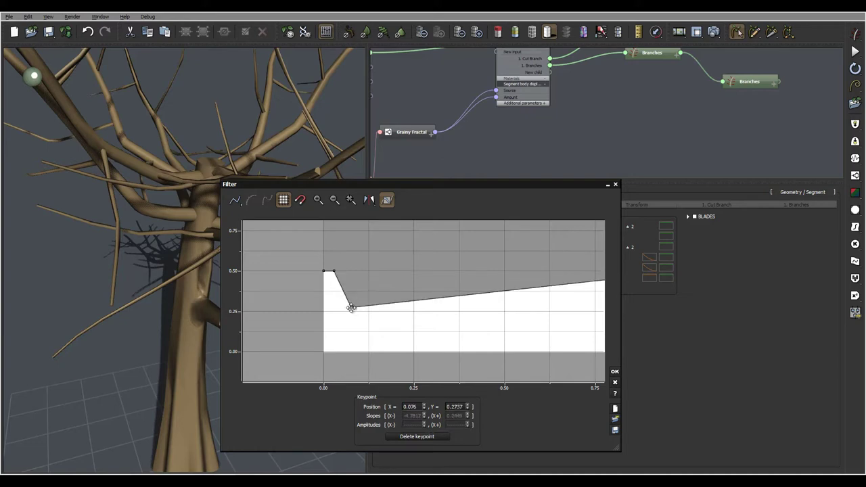
Step: Lower the end keypoint of the Trunk's cap profile to about 0.29, accept the profile and check the hollowed trunk top
middle_drag(557, 314, 391, 288)
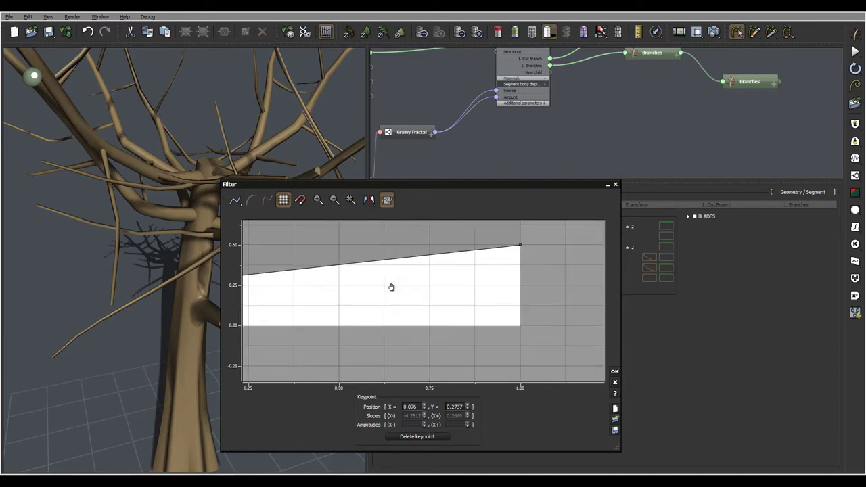
click(521, 246)
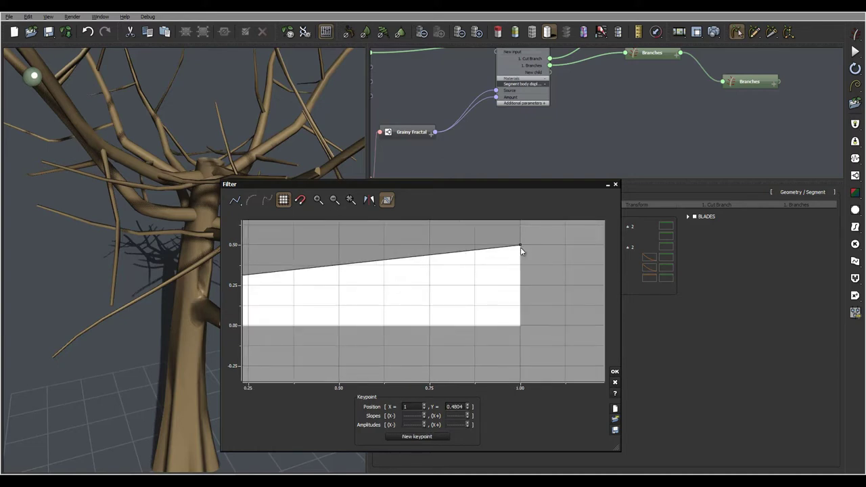
drag(520, 245, 522, 279)
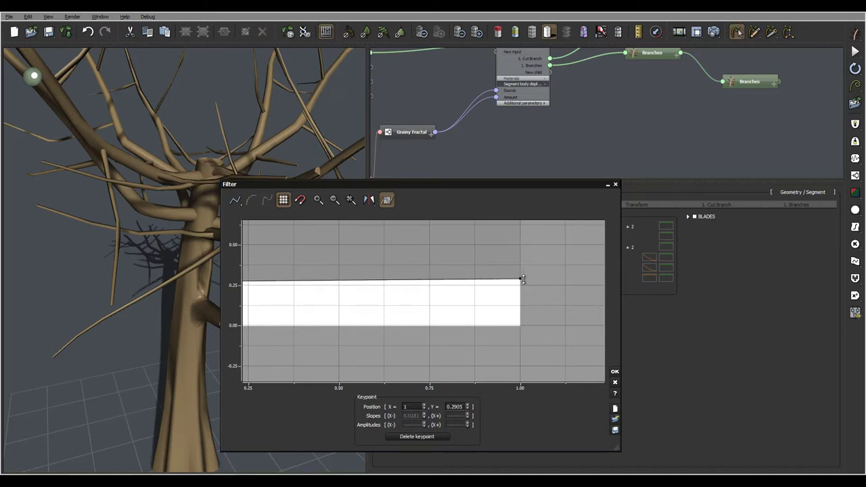
click(615, 372)
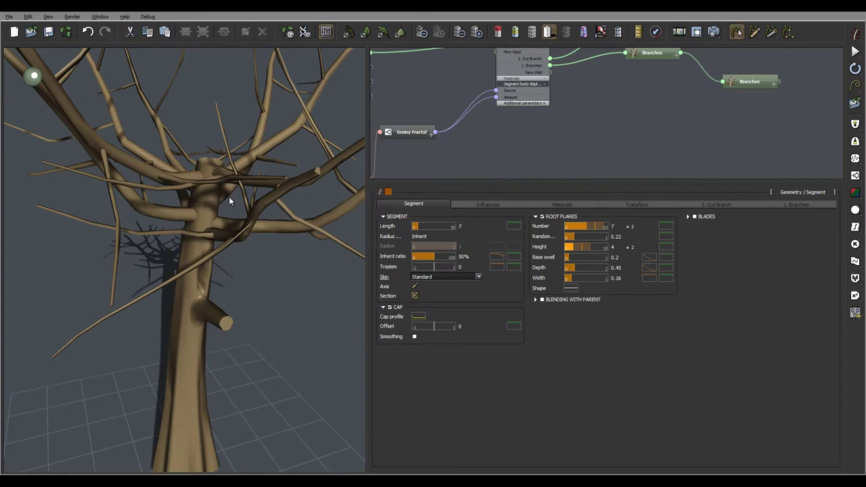
drag(230, 201, 224, 241)
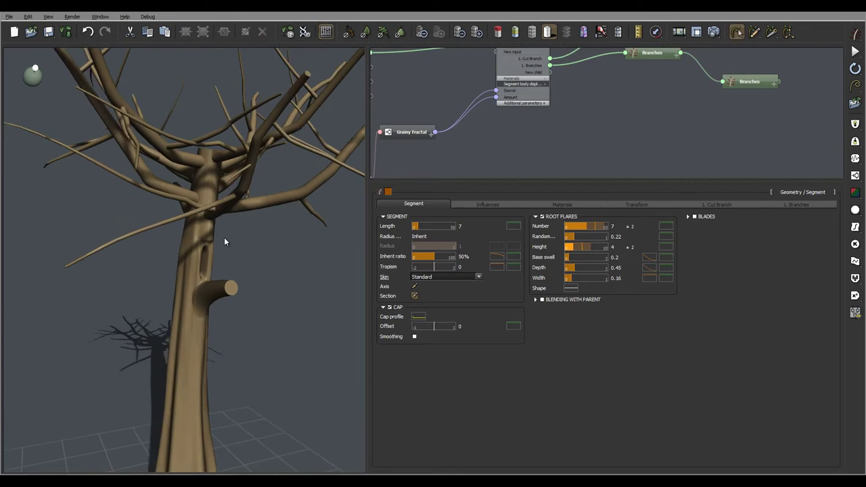
mouse_move(217, 234)
mouse_down()
mouse_move(285, 225)
mouse_move(270, 245)
mouse_move(188, 246)
mouse_move(228, 234)
mouse_move(209, 228)
mouse_move(225, 243)
mouse_up()
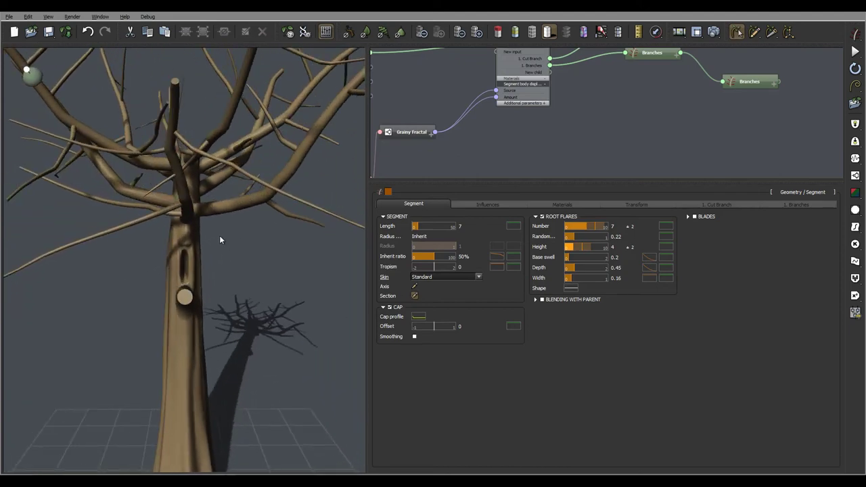